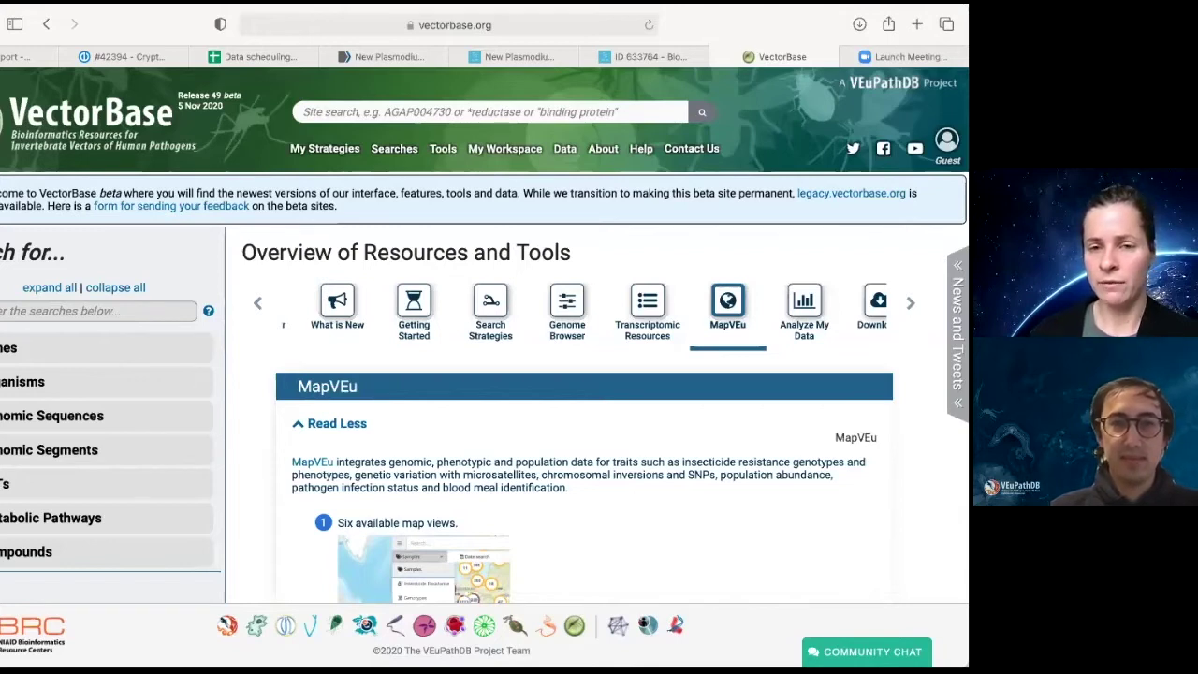
Step: Review the MapVEu overview on the VectorBase home page and open the MapVEu tool
click(910, 302)
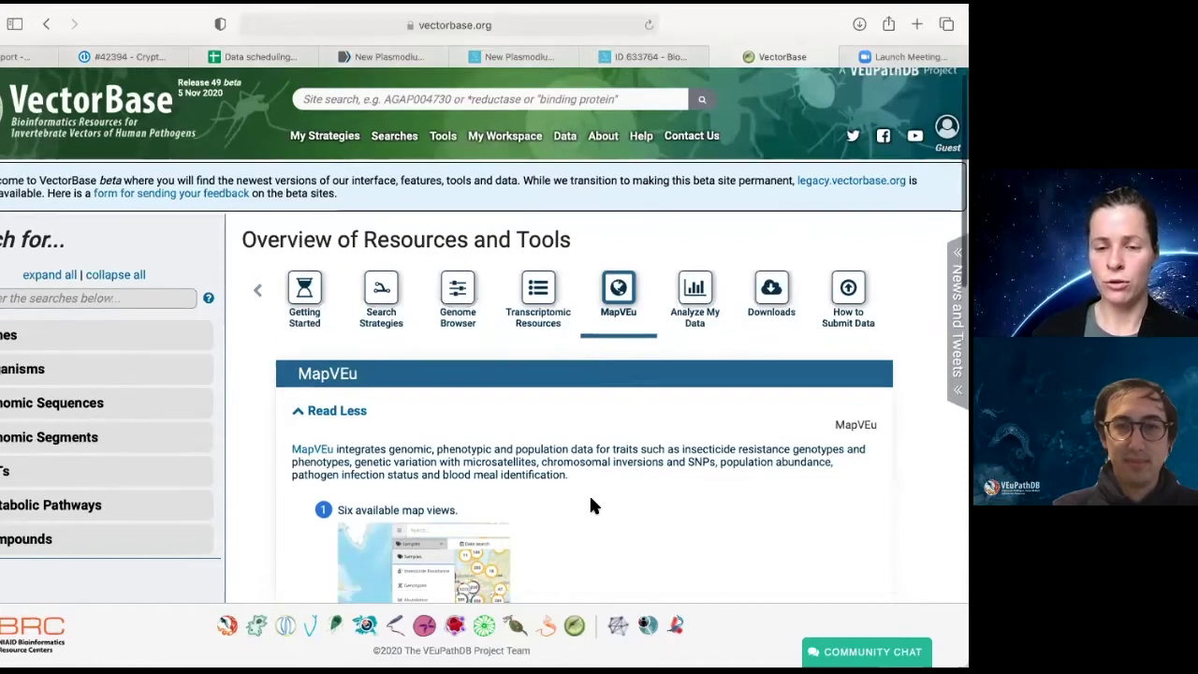
scroll(590, 505, down, 5)
scroll(589, 494, down, 3)
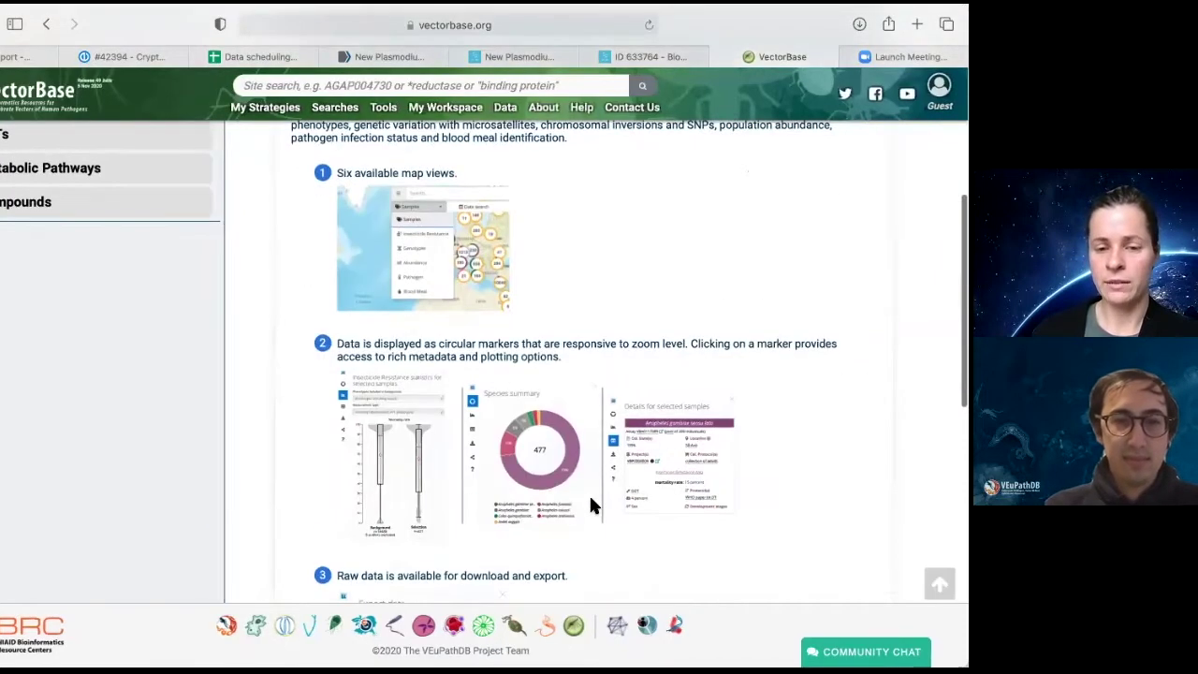
scroll(658, 500, up, 8)
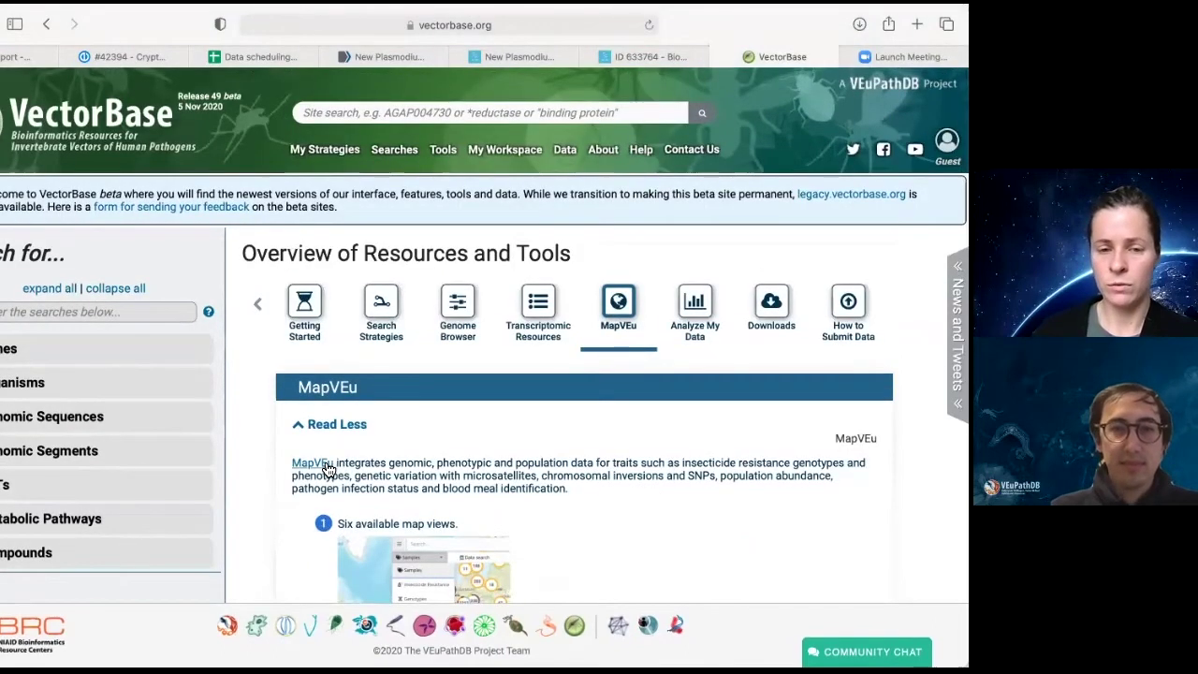
mouse_move(445, 162)
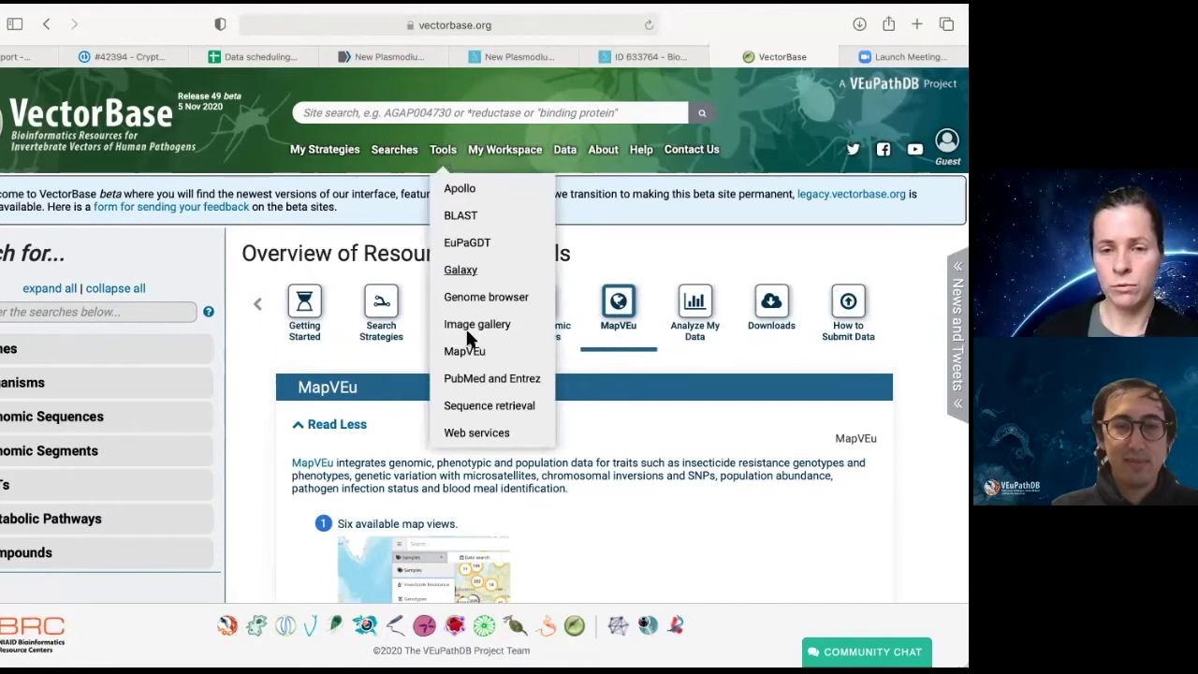
click(472, 354)
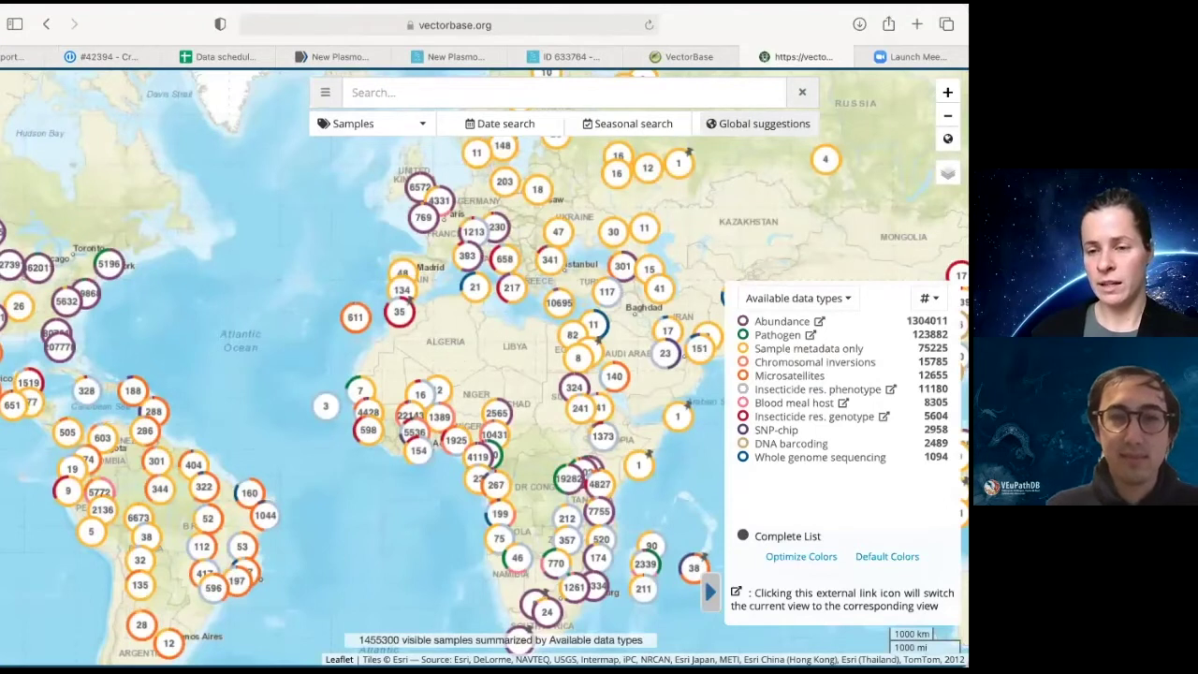
Step: Switch the map view from Samples to Abundance
click(415, 126)
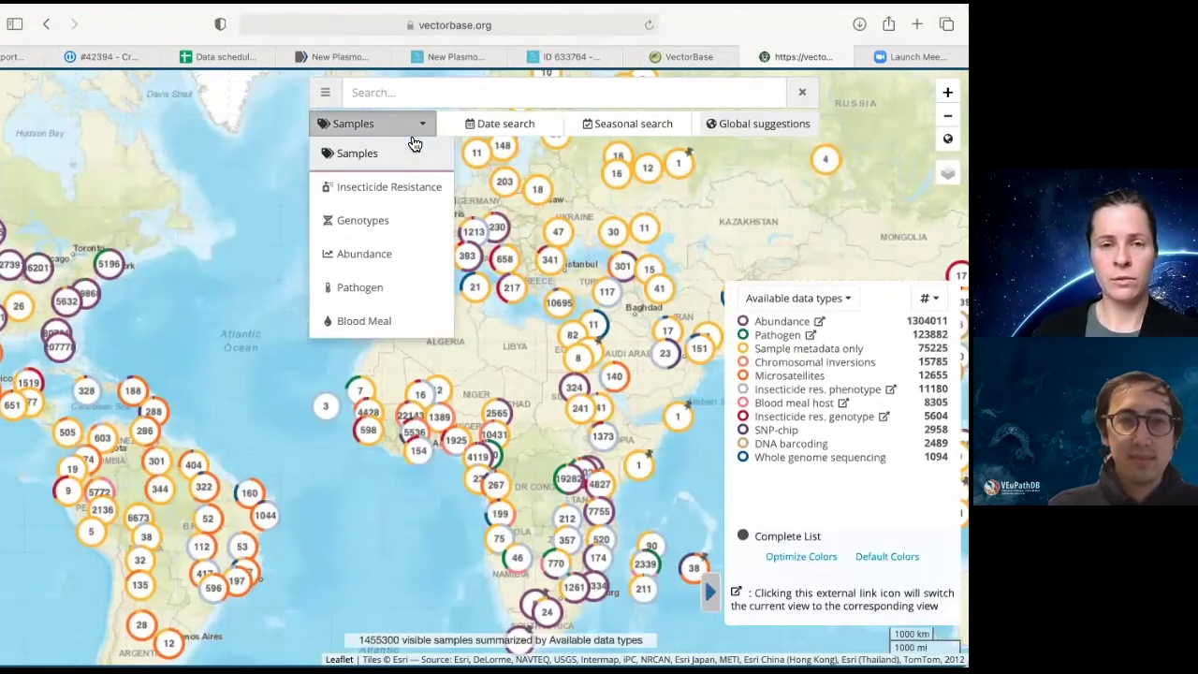
click(410, 266)
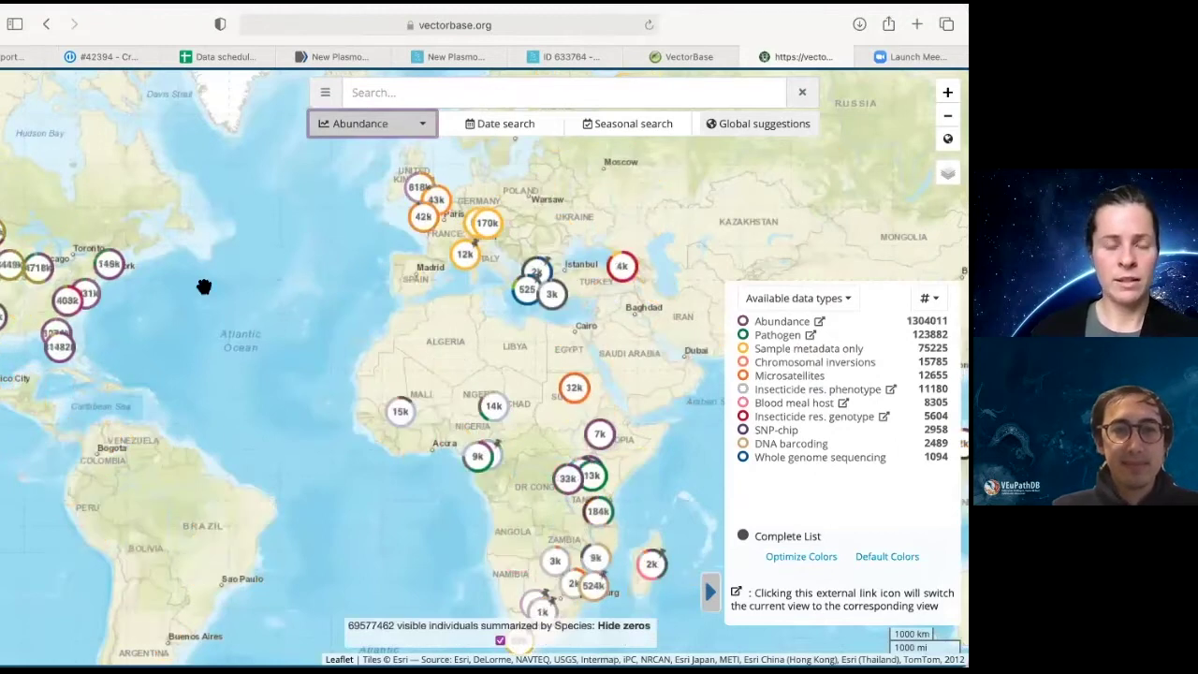
Step: Show the species summary for the marker near North Dakota and optimize the colors of the species legend
drag(247, 294, 495, 307)
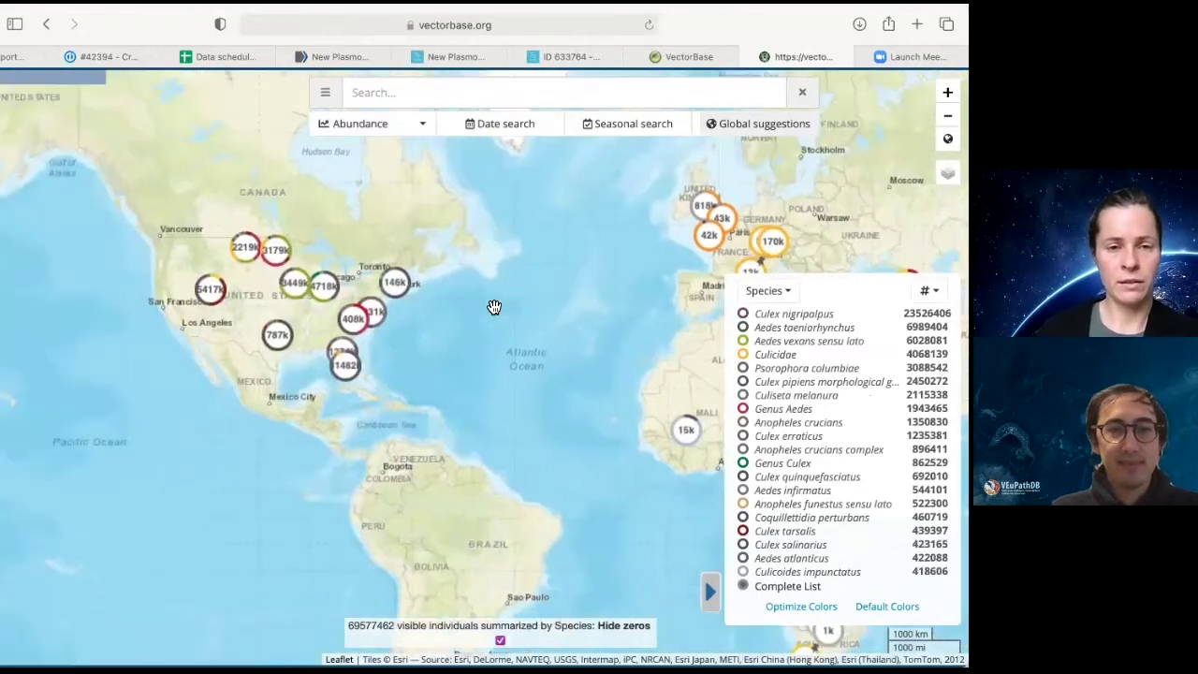
click(247, 257)
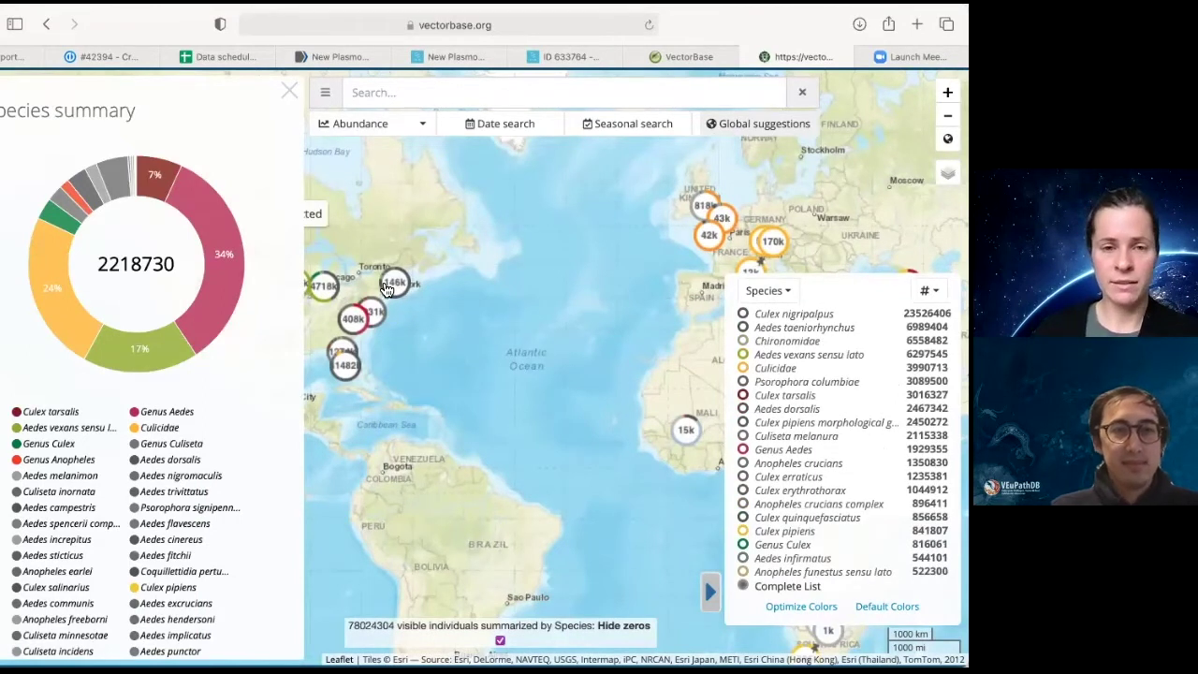
click(377, 216)
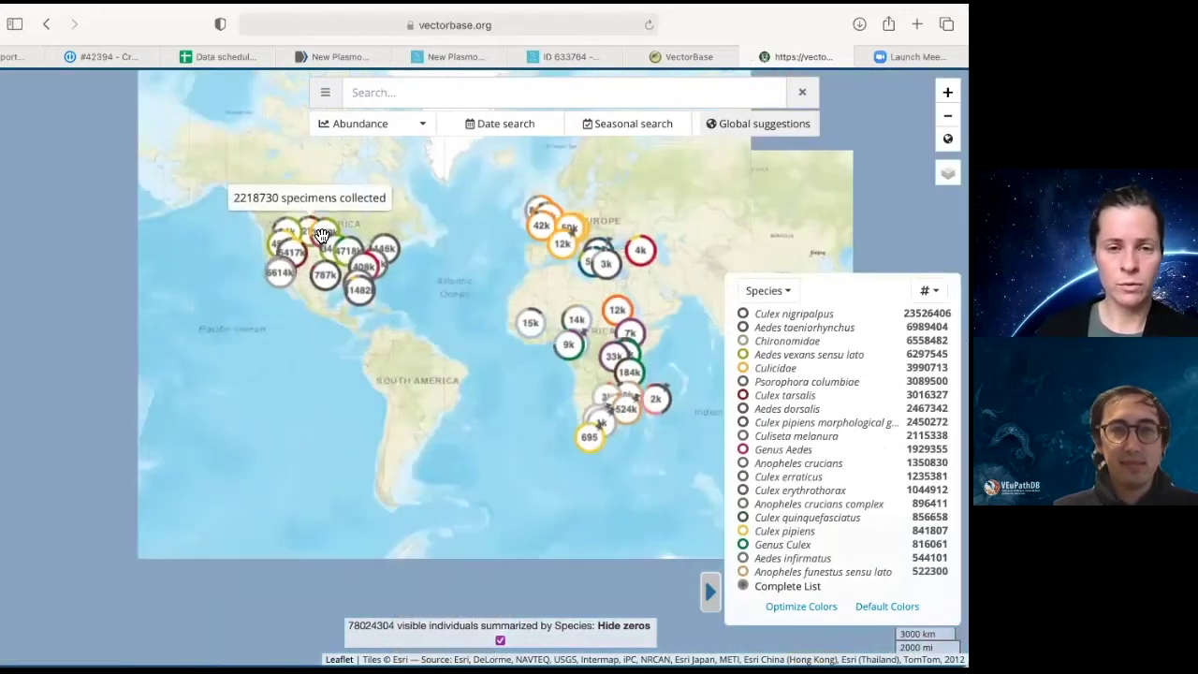
click(243, 253)
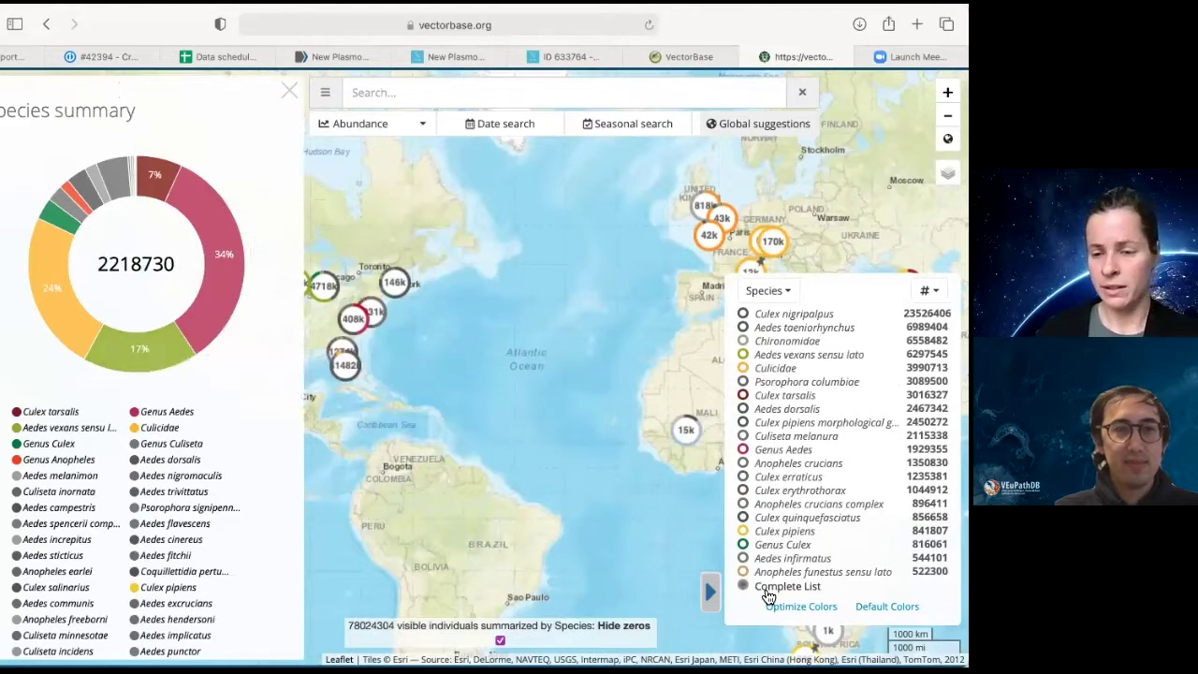
click(791, 608)
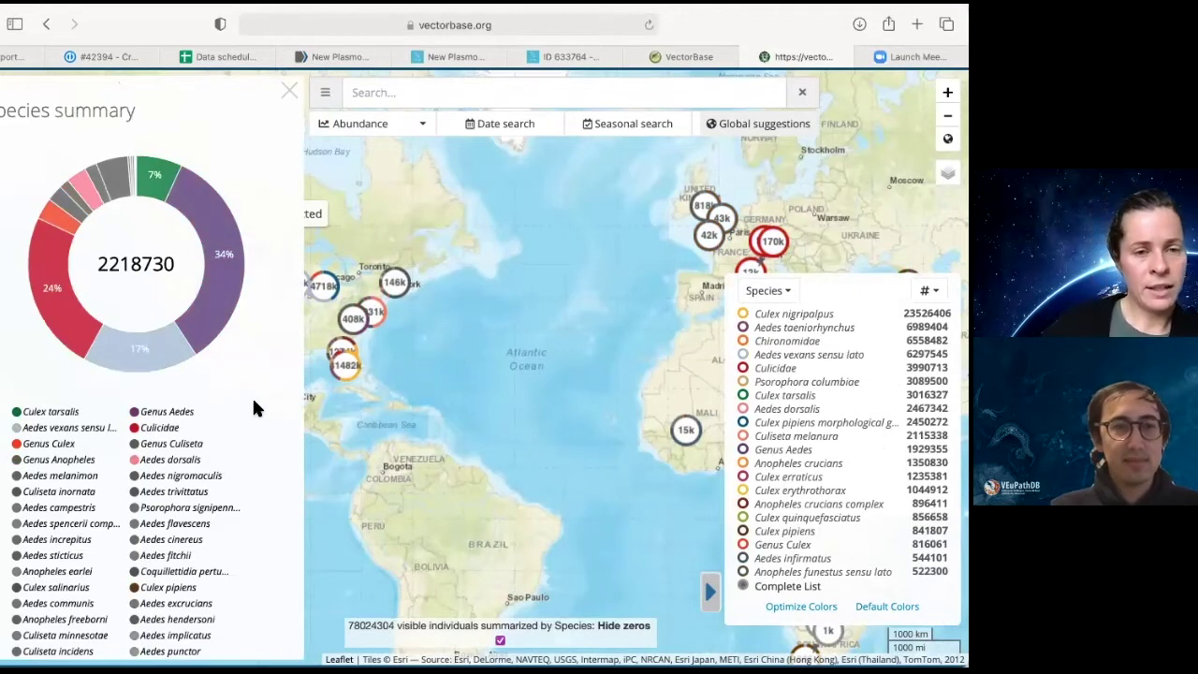
mouse_move(132, 361)
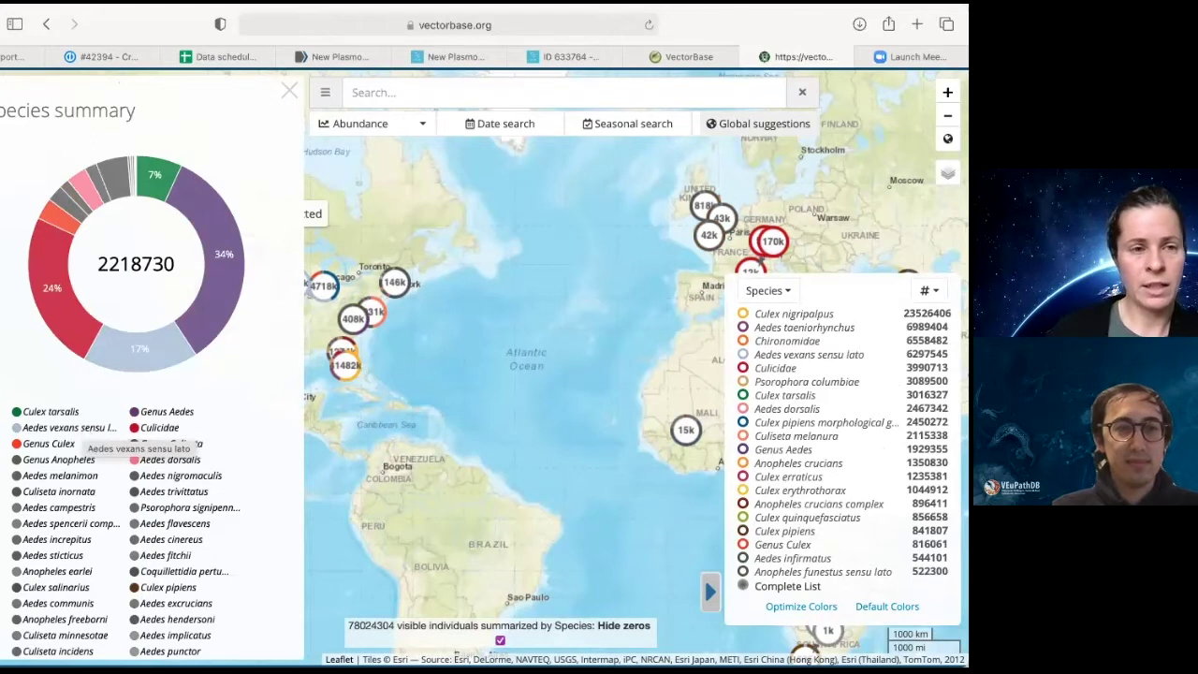
Step: Display the population abundance chart for the selected marker and narrow its time range to start at 2010
click(0, 163)
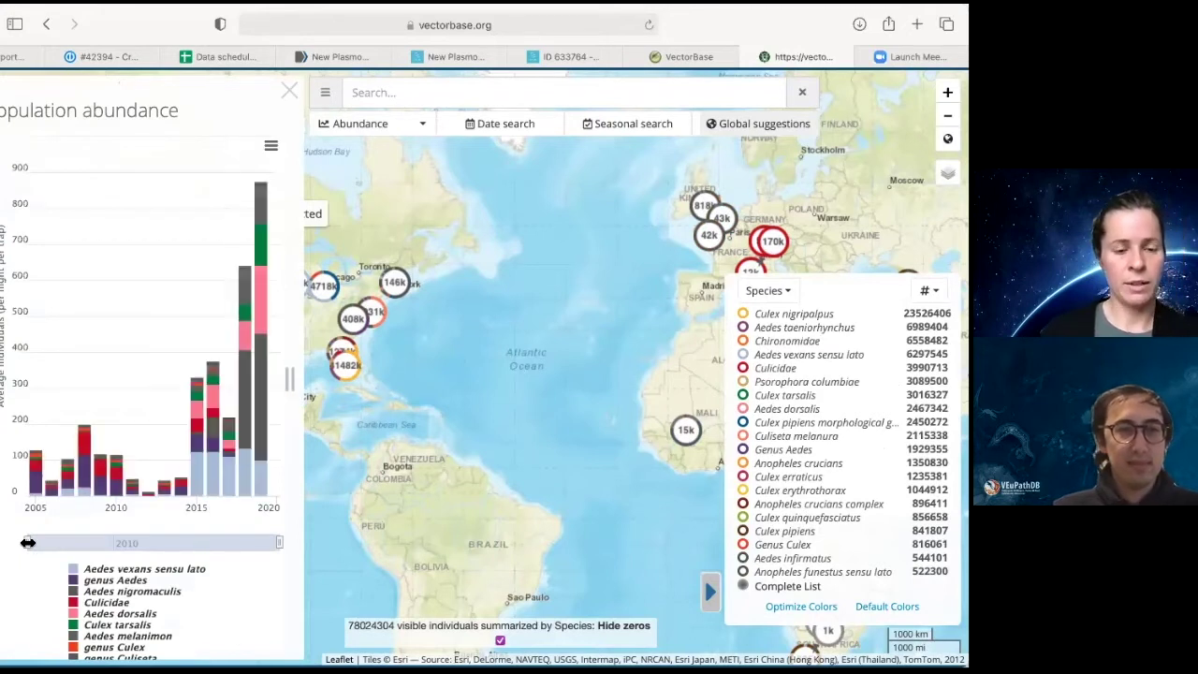
drag(28, 543, 112, 543)
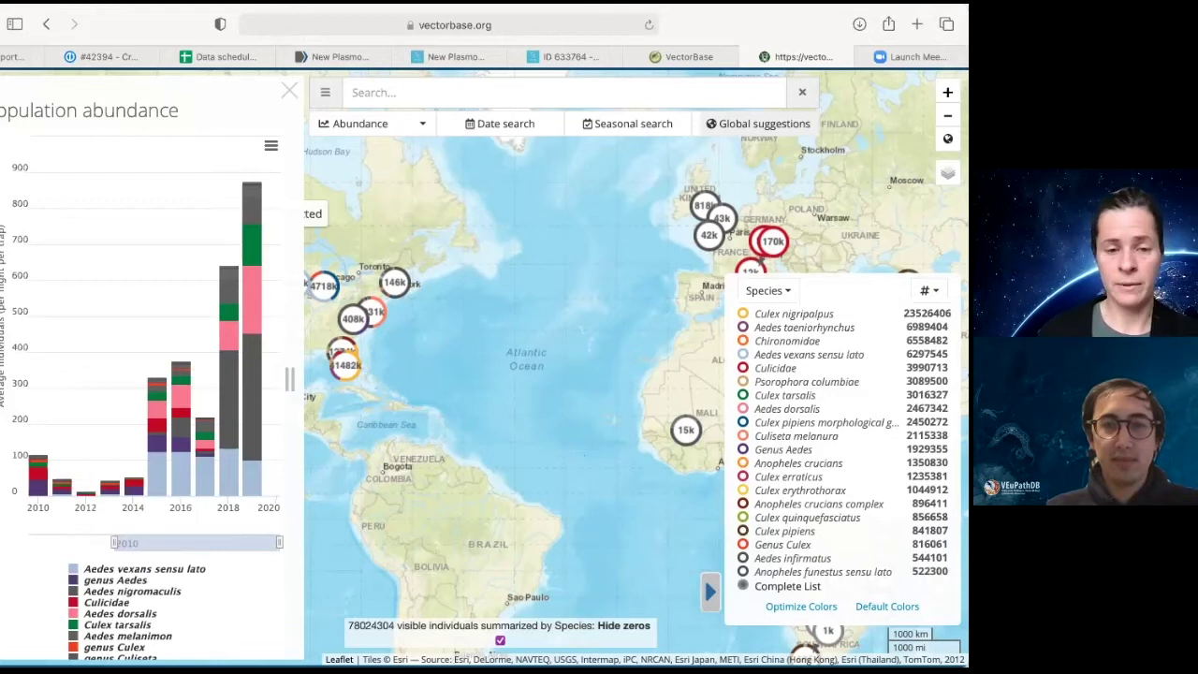
Step: Filter the map and abundance chart by Culex tarsalis, examine the chart, and remove the filter
click(785, 395)
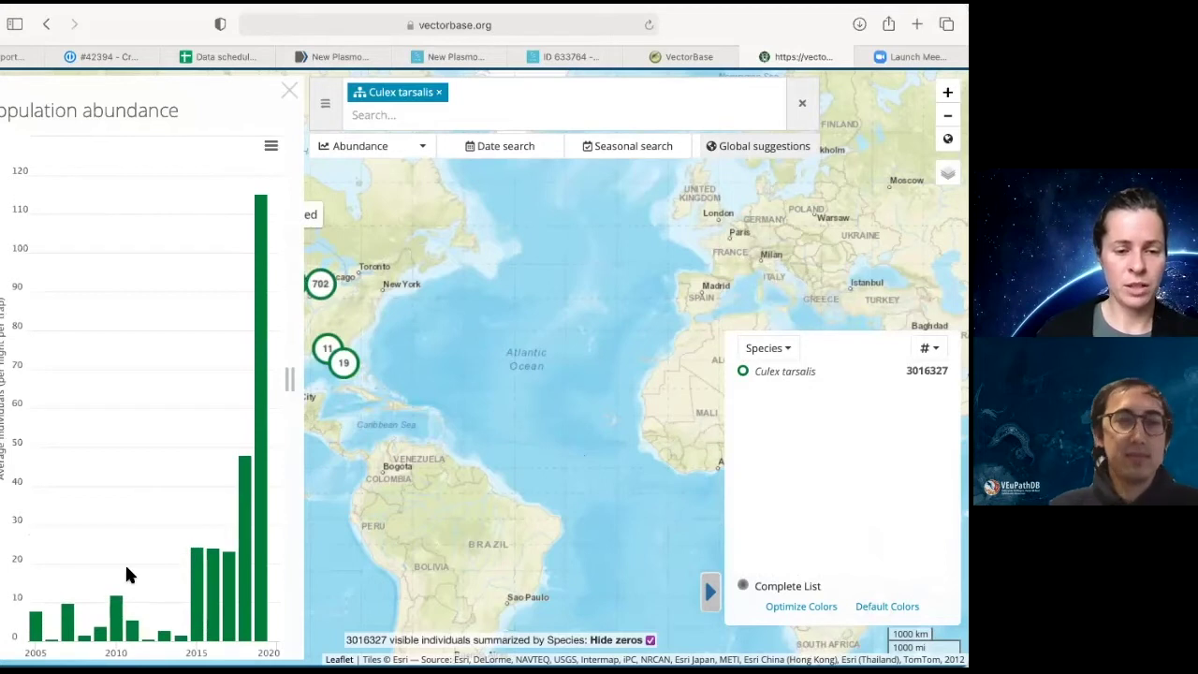
scroll(127, 572, down, 3)
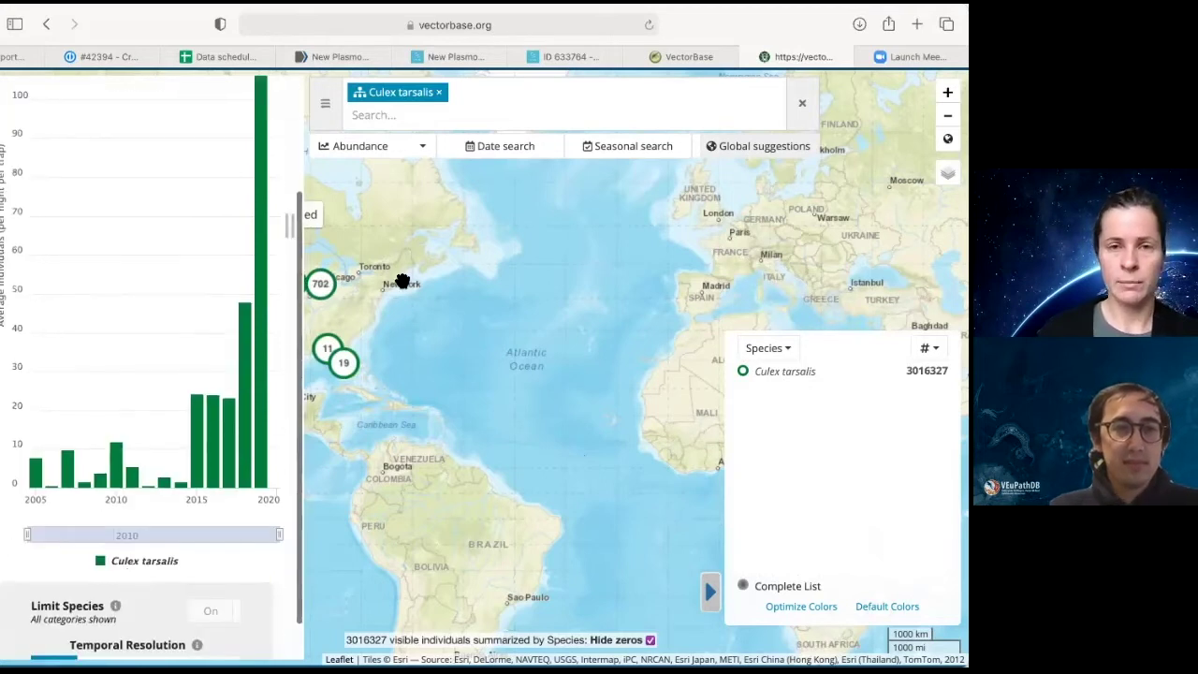
click(442, 95)
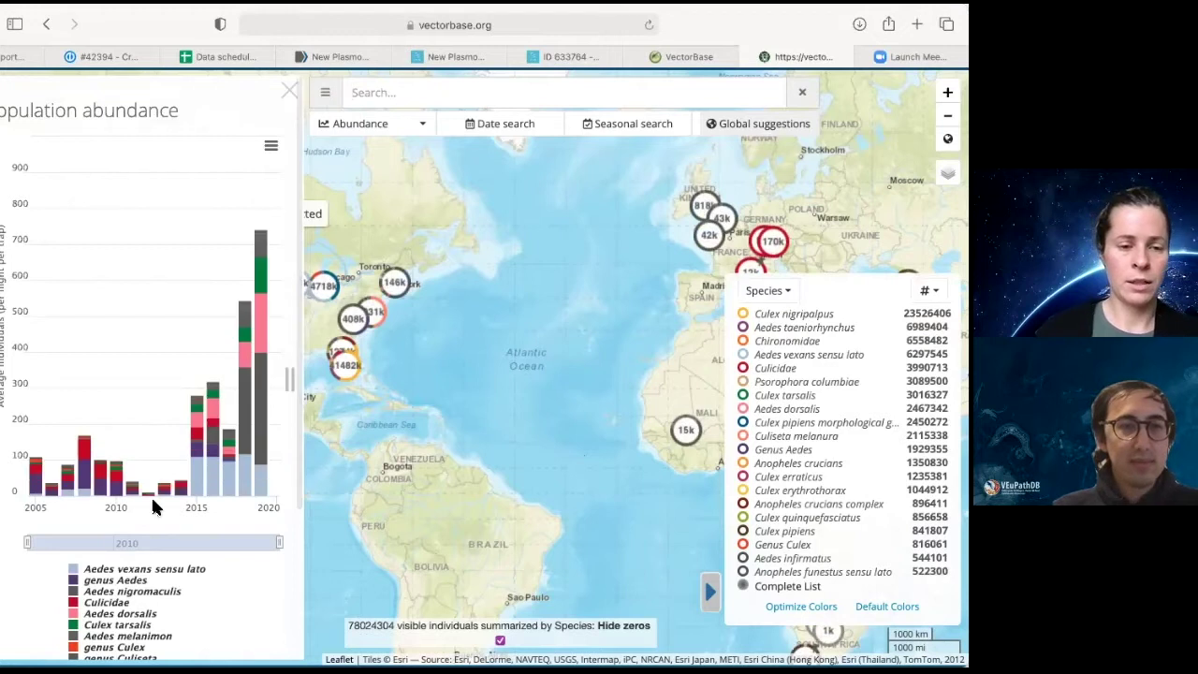
Step: Set the abundance chart's temporal resolution to Monthly and examine the resulting chart
scroll(155, 506, down, 5)
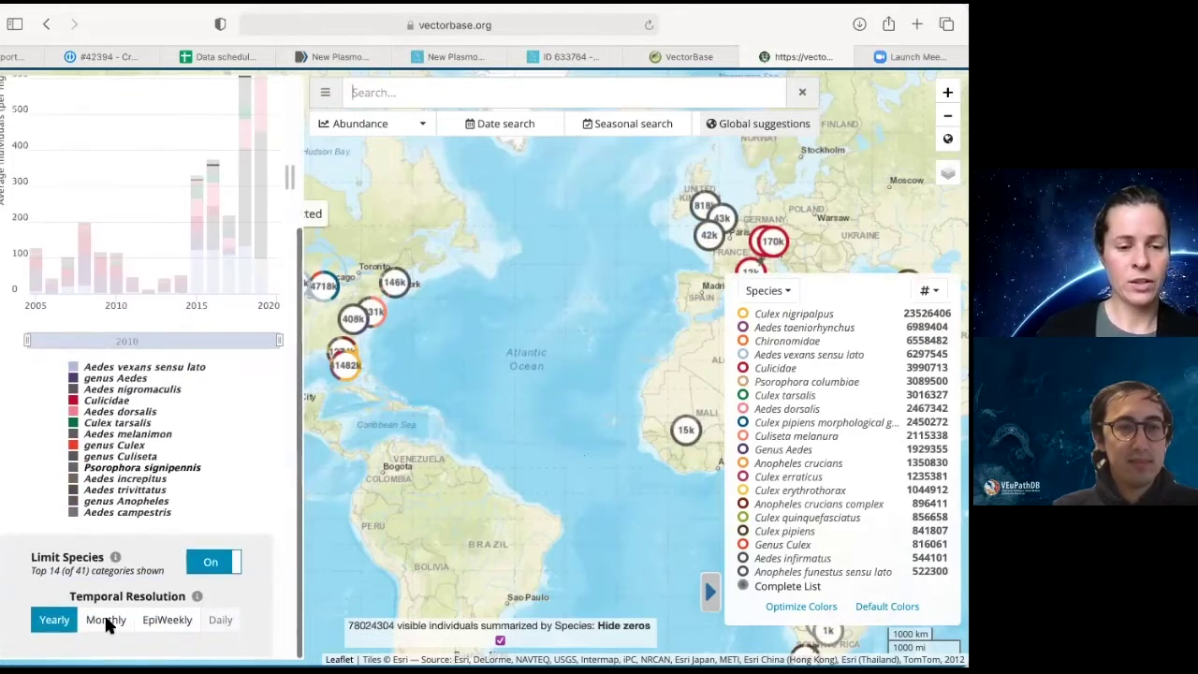
click(106, 620)
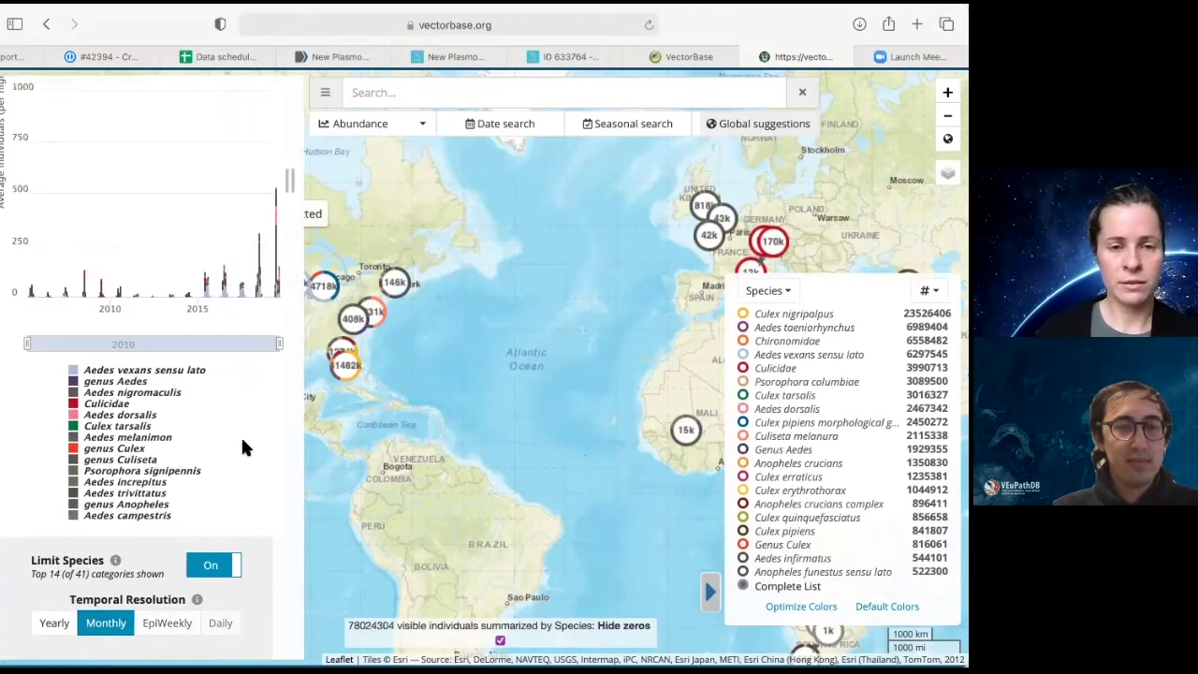
scroll(242, 440, up, 2)
scroll(242, 442, up, 2)
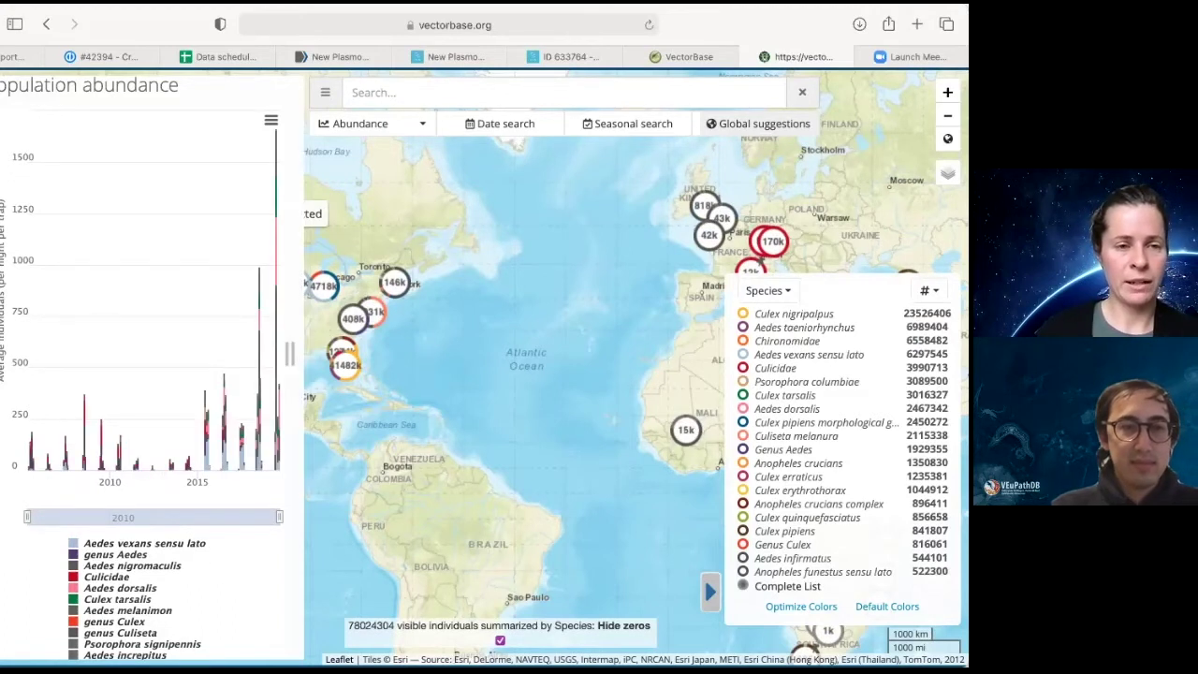
Step: Show the details for the selected marker's samples and read through the collection and abundance information
click(1, 201)
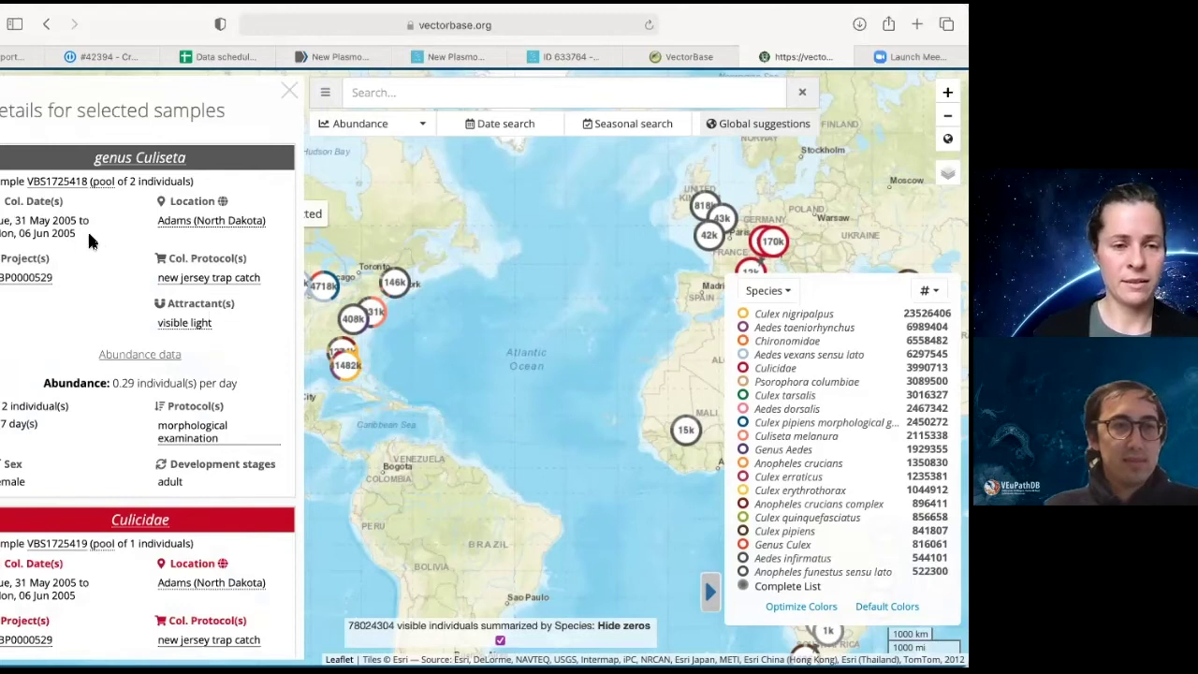
scroll(87, 433, down, 2)
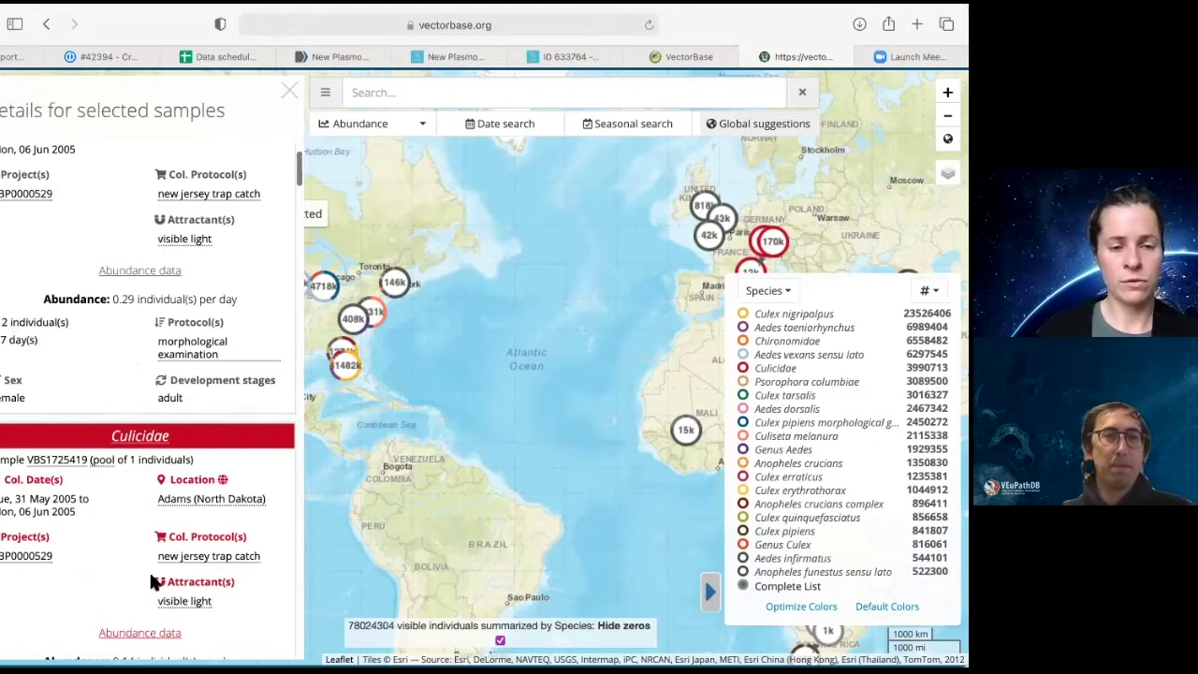
scroll(108, 608, down, 3)
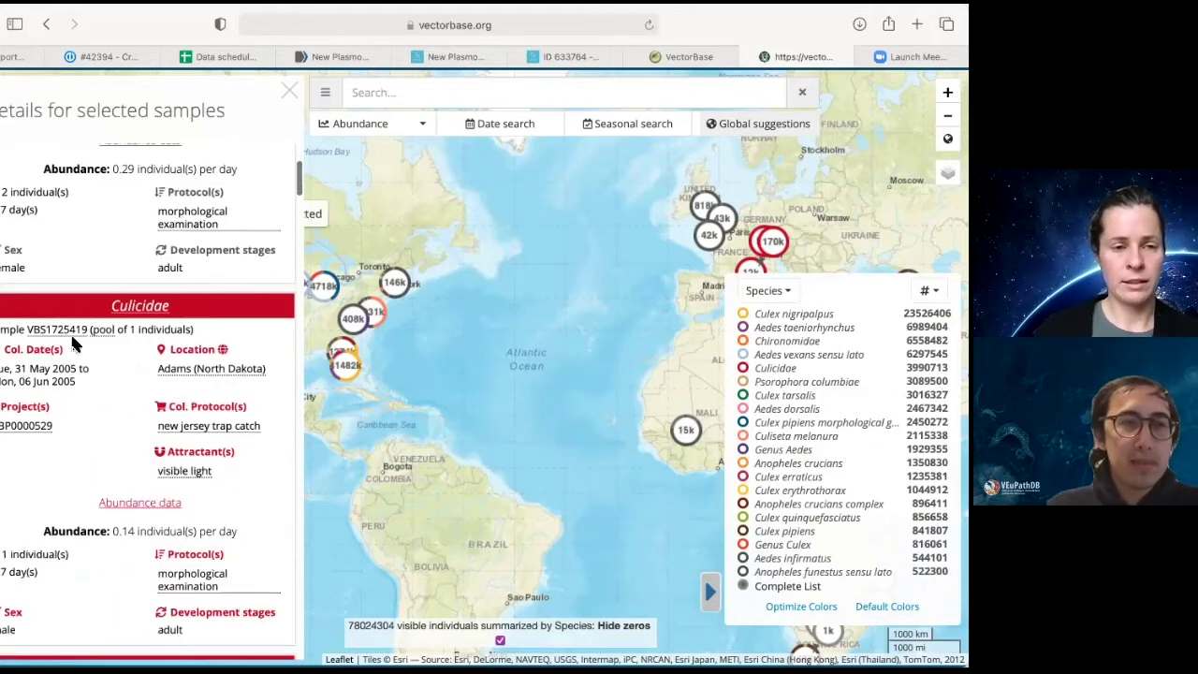
Step: Open the data export options and examine which data sets can be downloaded as CSV
click(13, 230)
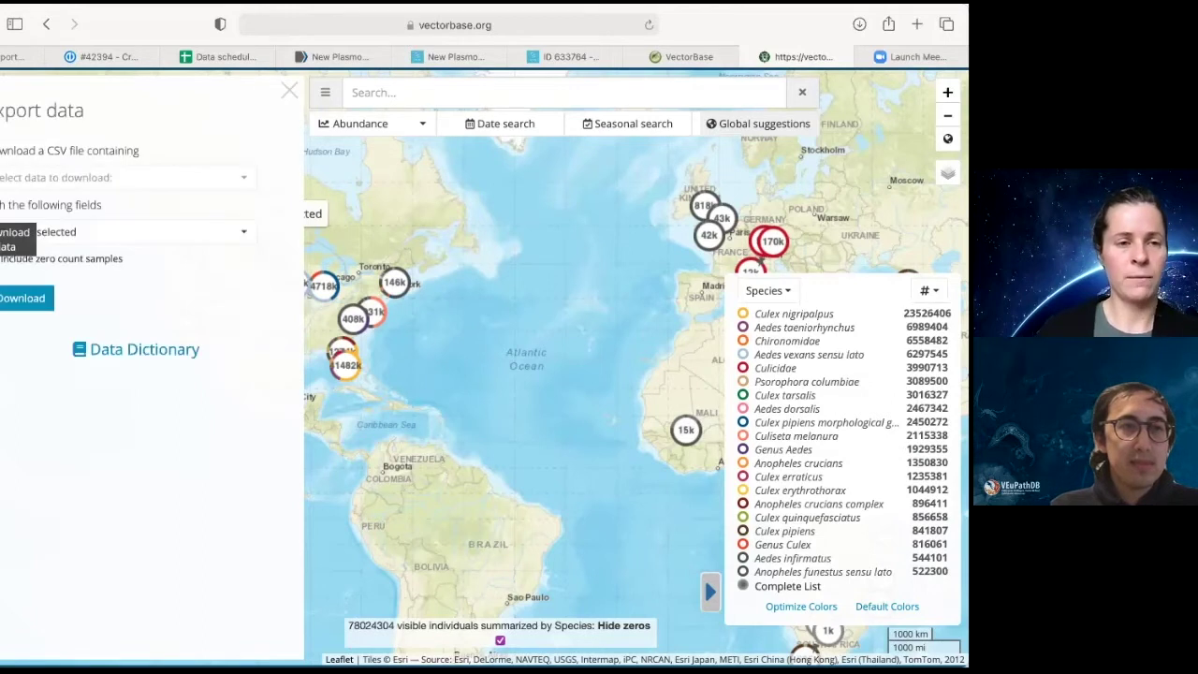
click(161, 178)
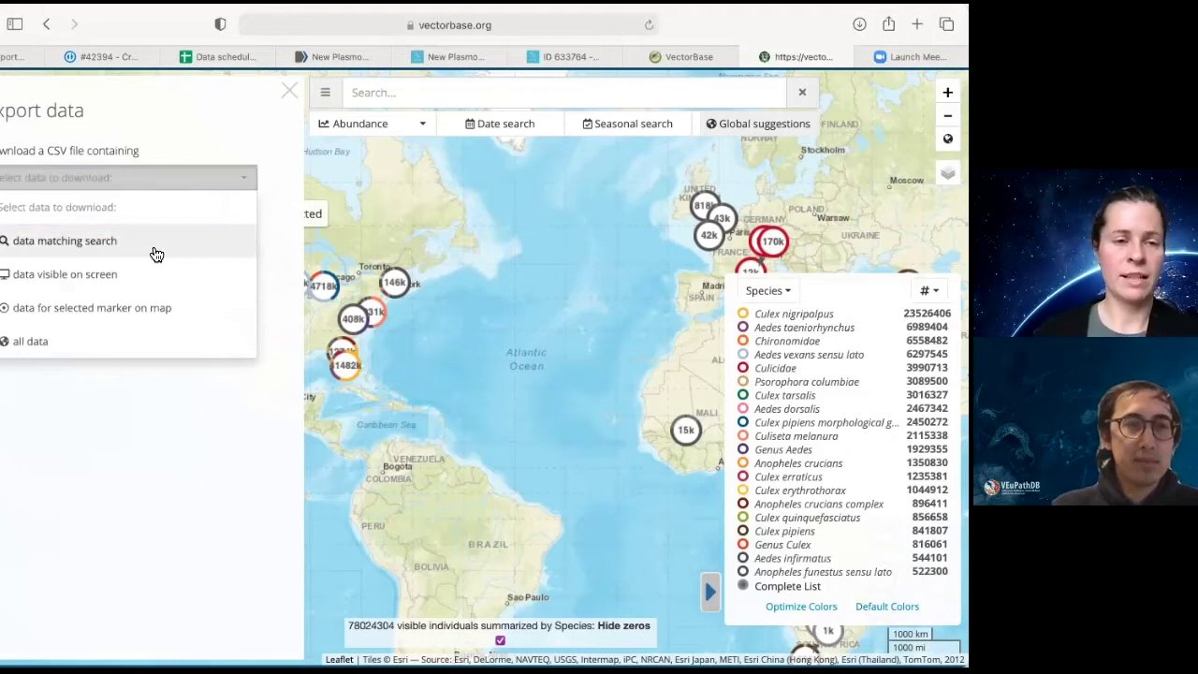
click(401, 92)
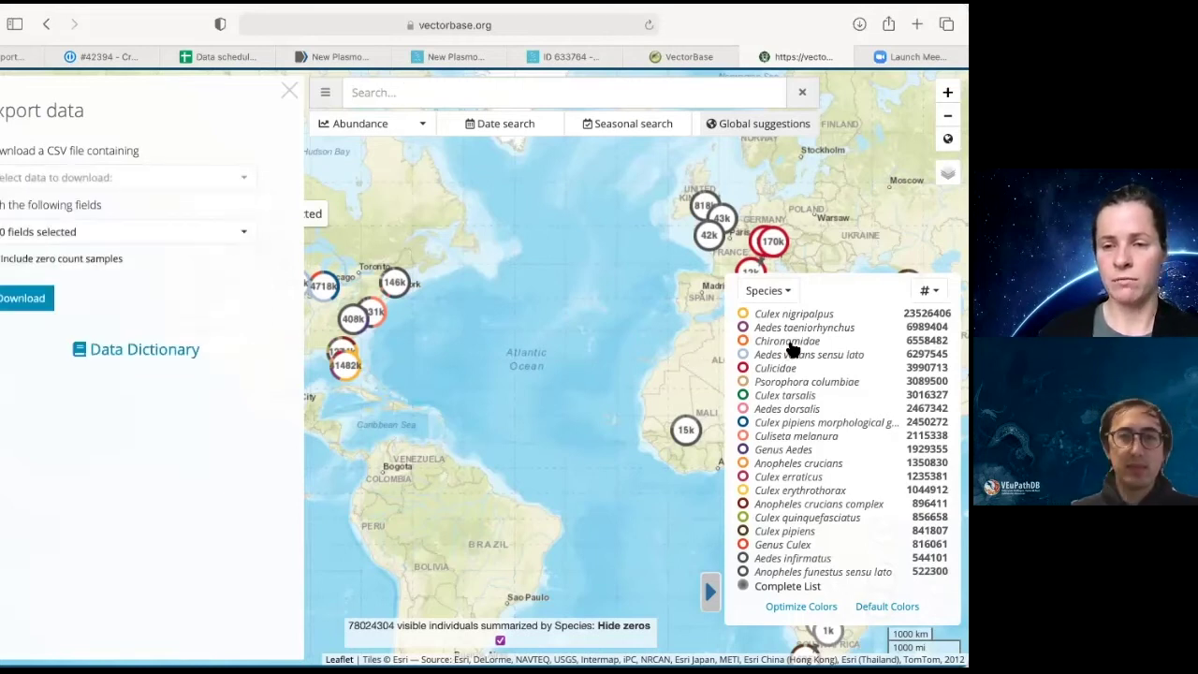
Step: Filter the map by Culiseta melanura and review the download choices for the filtered data
click(794, 437)
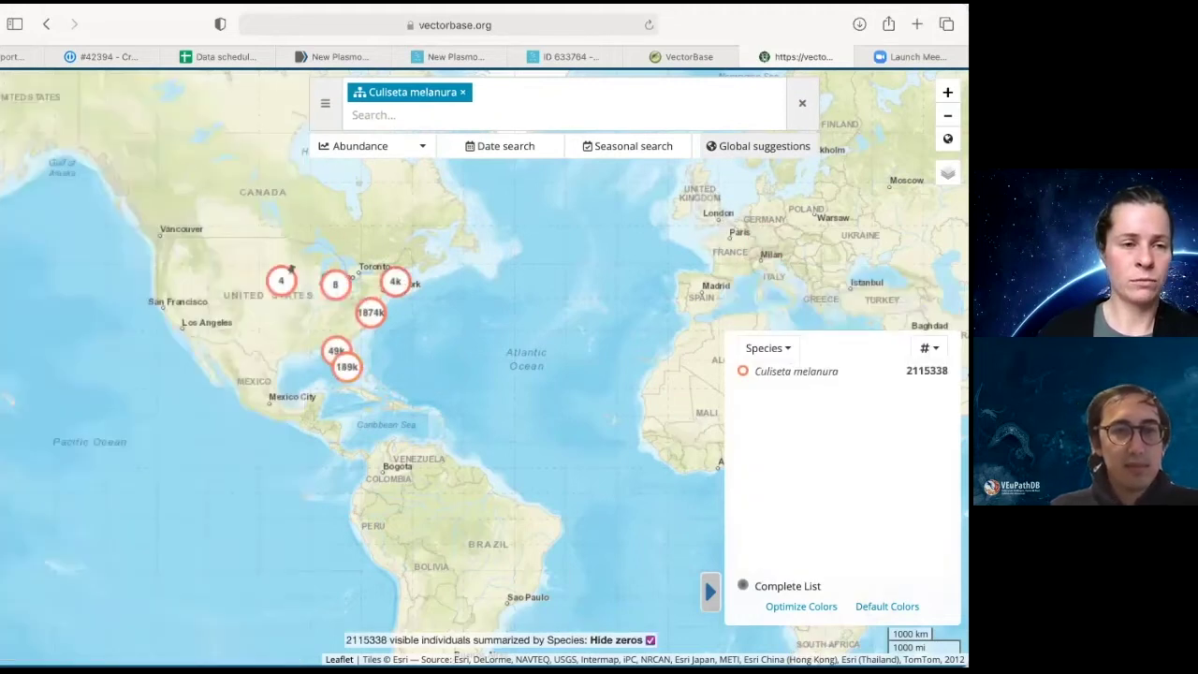
click(95, 180)
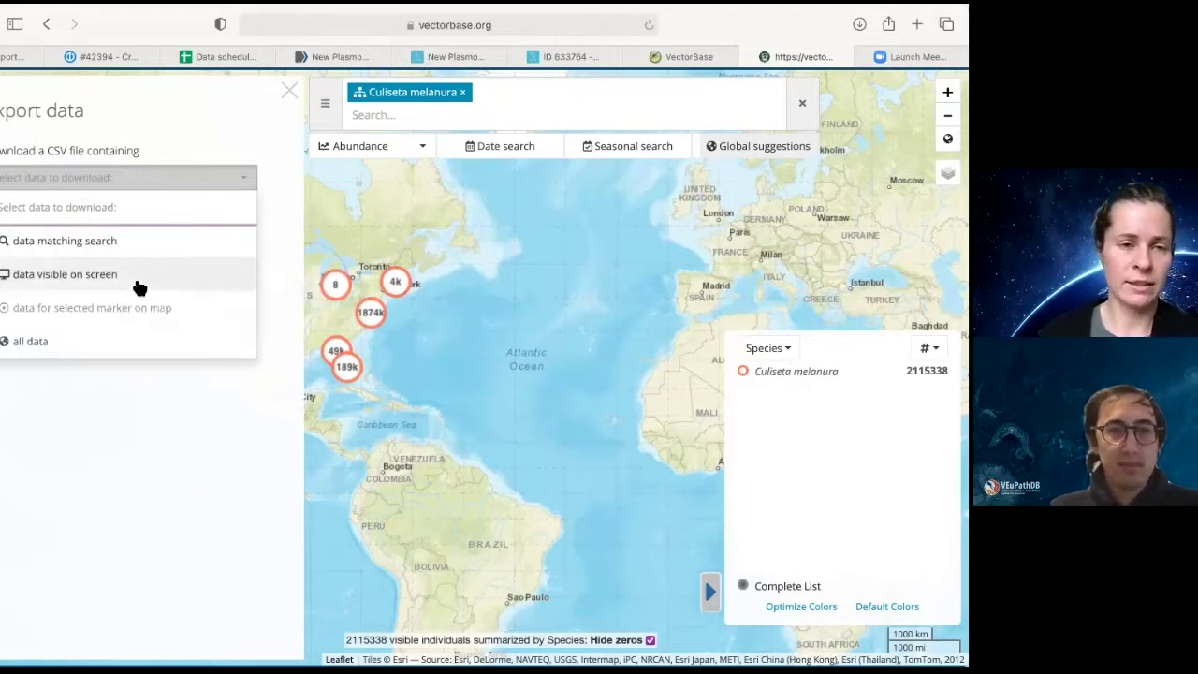
click(108, 354)
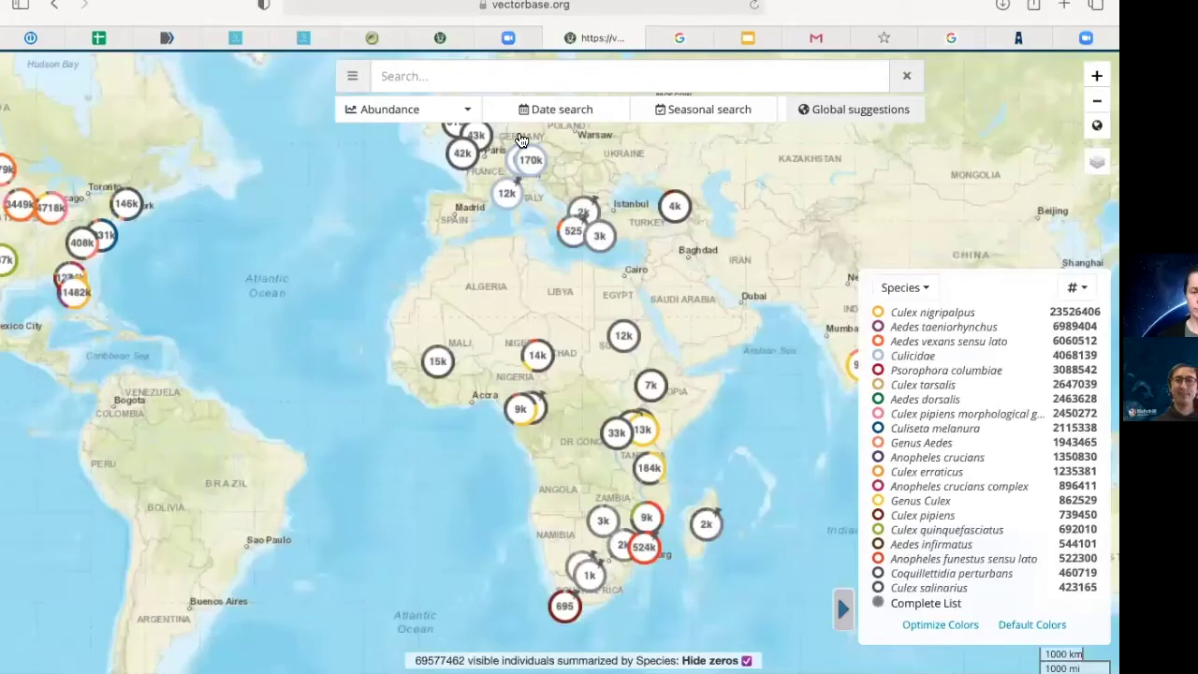
Step: Switch the map to the Insecticide Resistance view and show the species summary for the 816-assay marker in West Africa
click(458, 112)
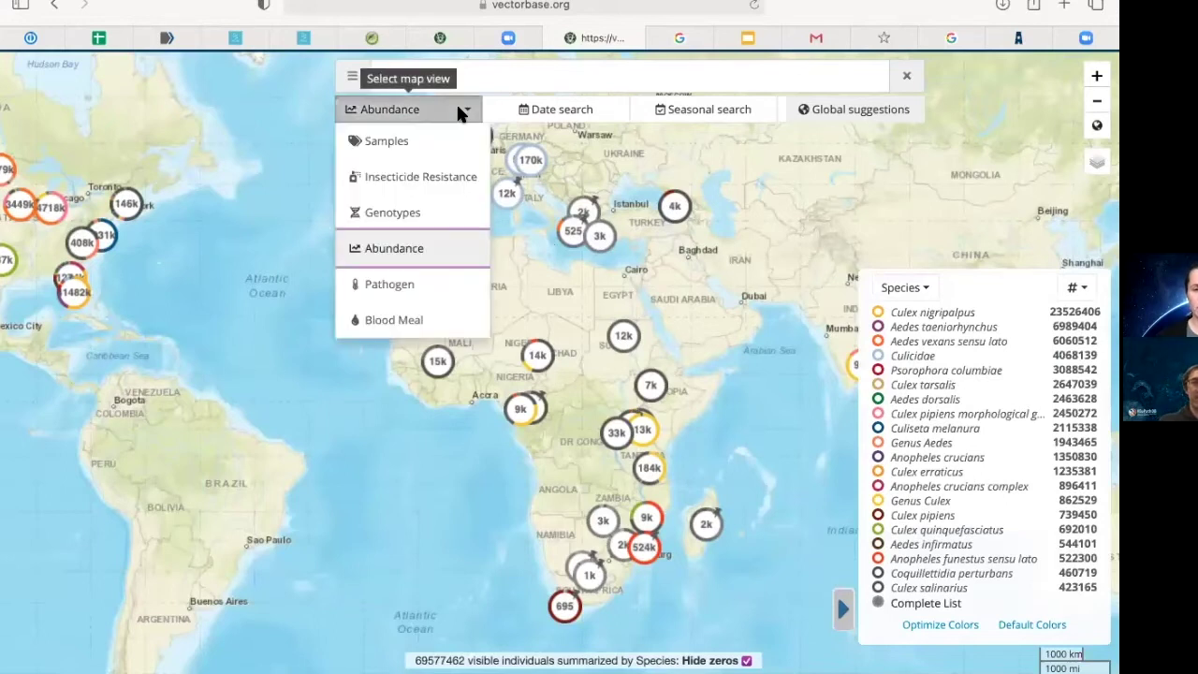
click(465, 179)
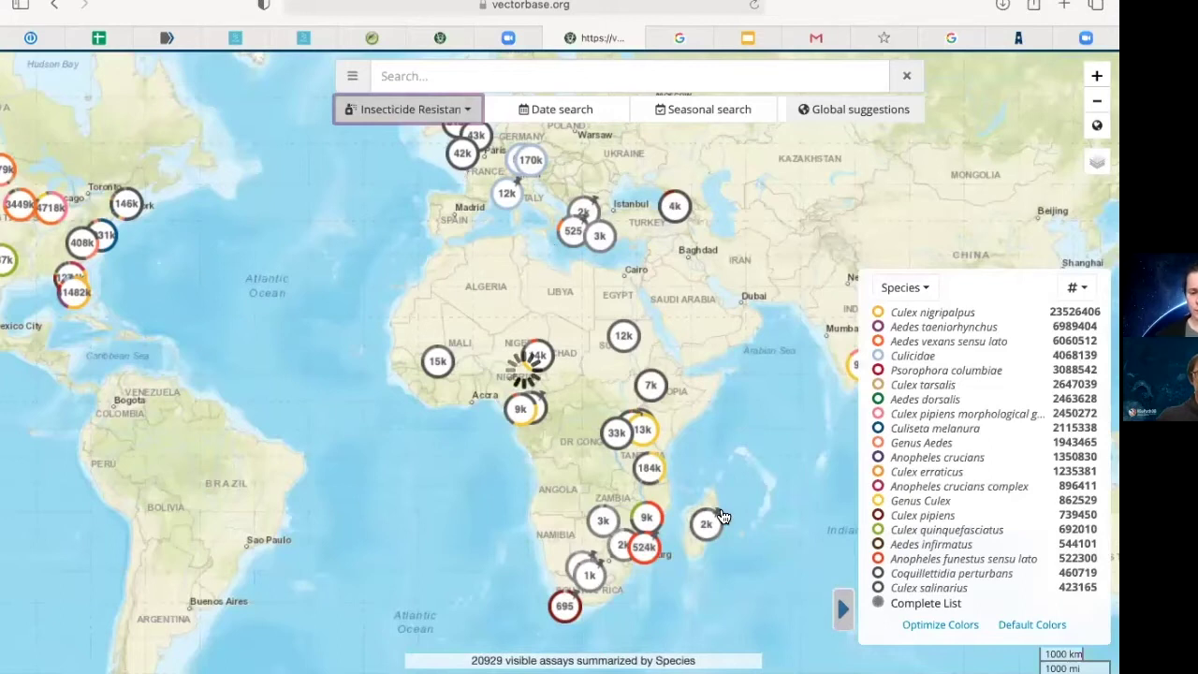
click(450, 390)
Step: Summarize the insecticide resistance assays by Collection protocol and optimize the legend colors
click(923, 171)
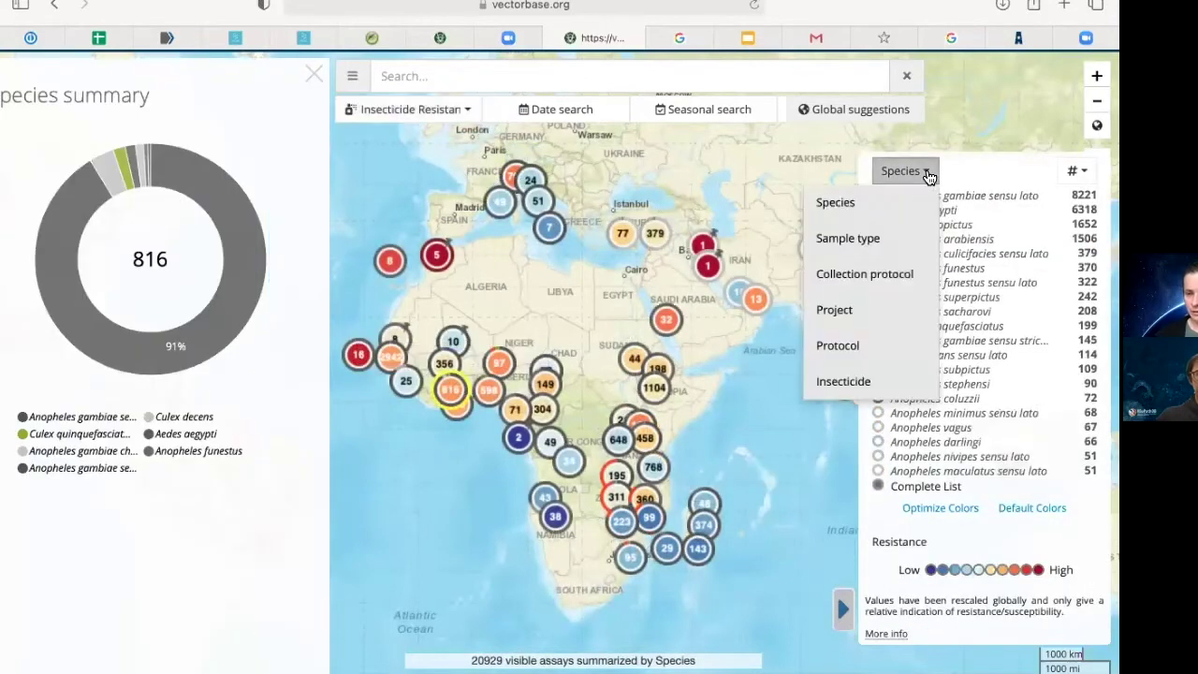
click(883, 273)
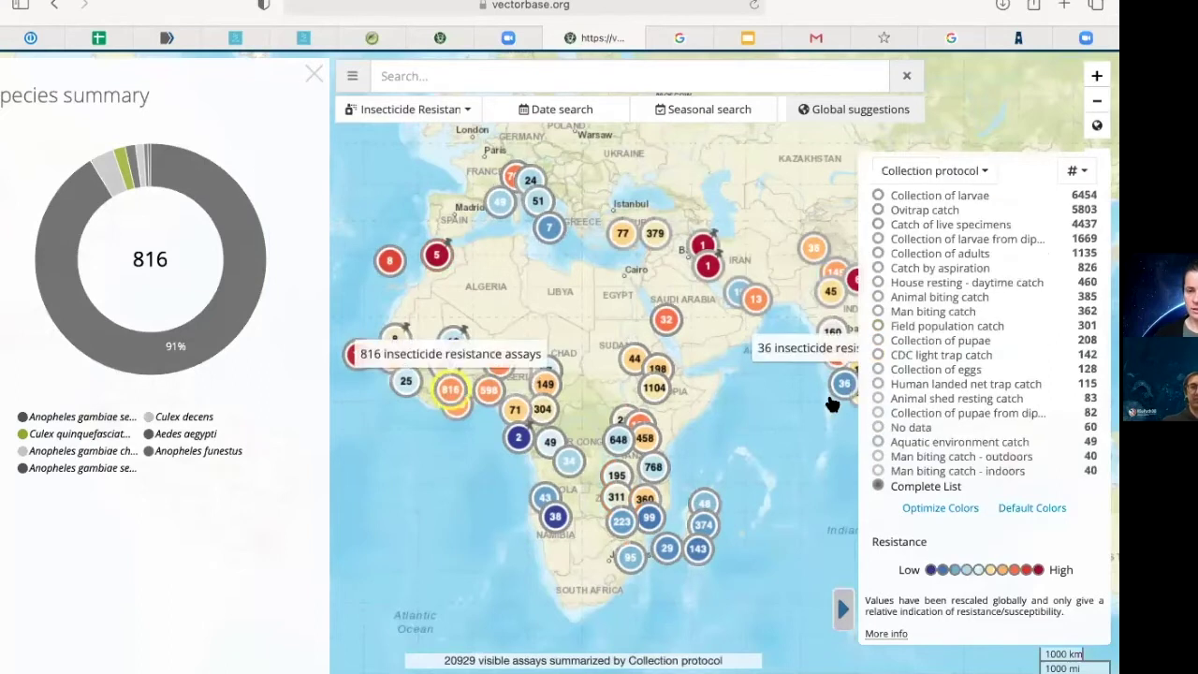
click(941, 508)
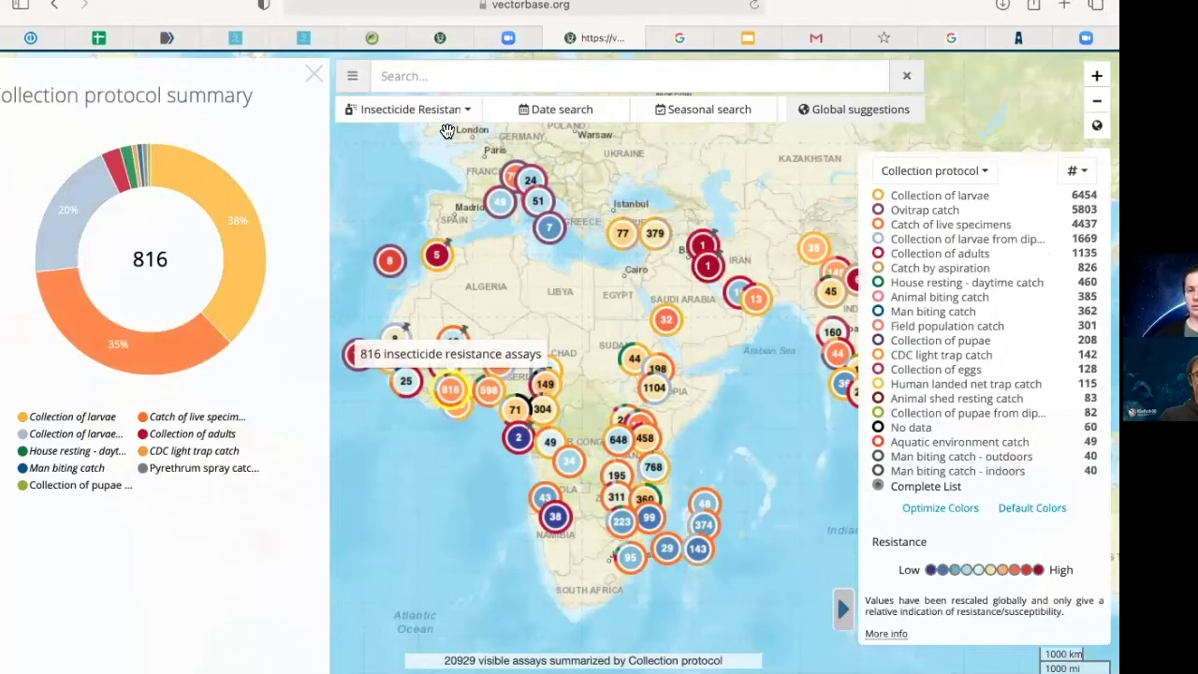
Step: Close the Collection protocol summary and filter the resistance assays by the insecticide permethrin and the taxon Anopheles gambiae sensu lato
click(312, 75)
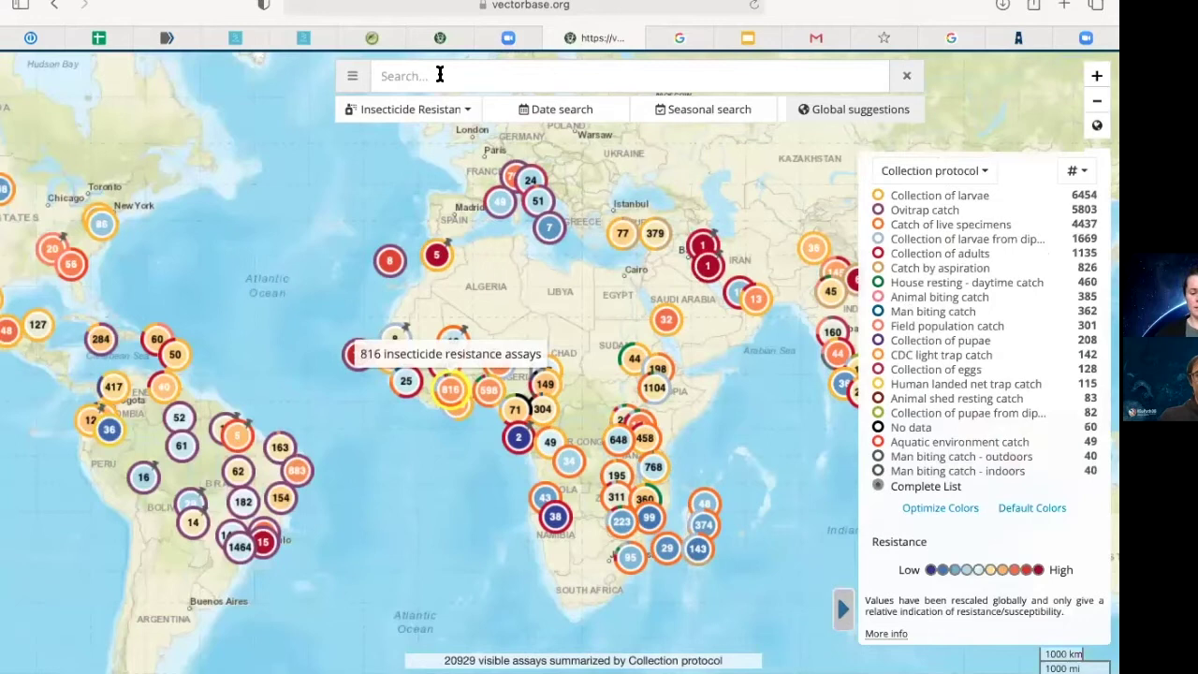
click(439, 75)
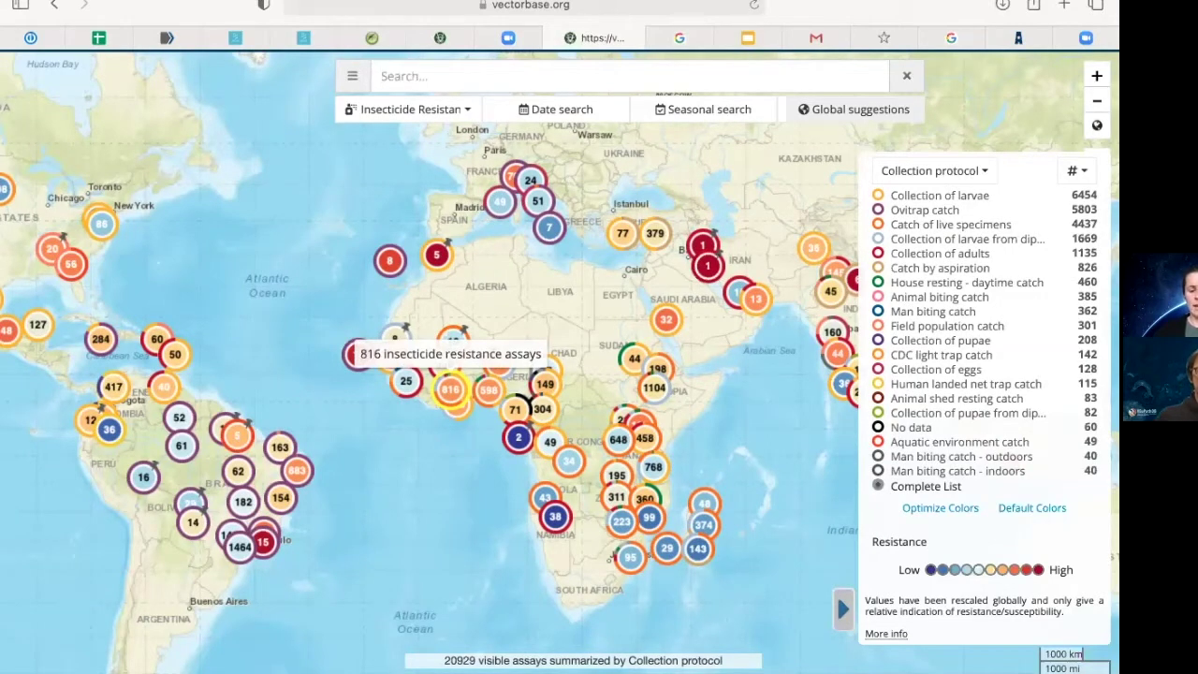
text(per)
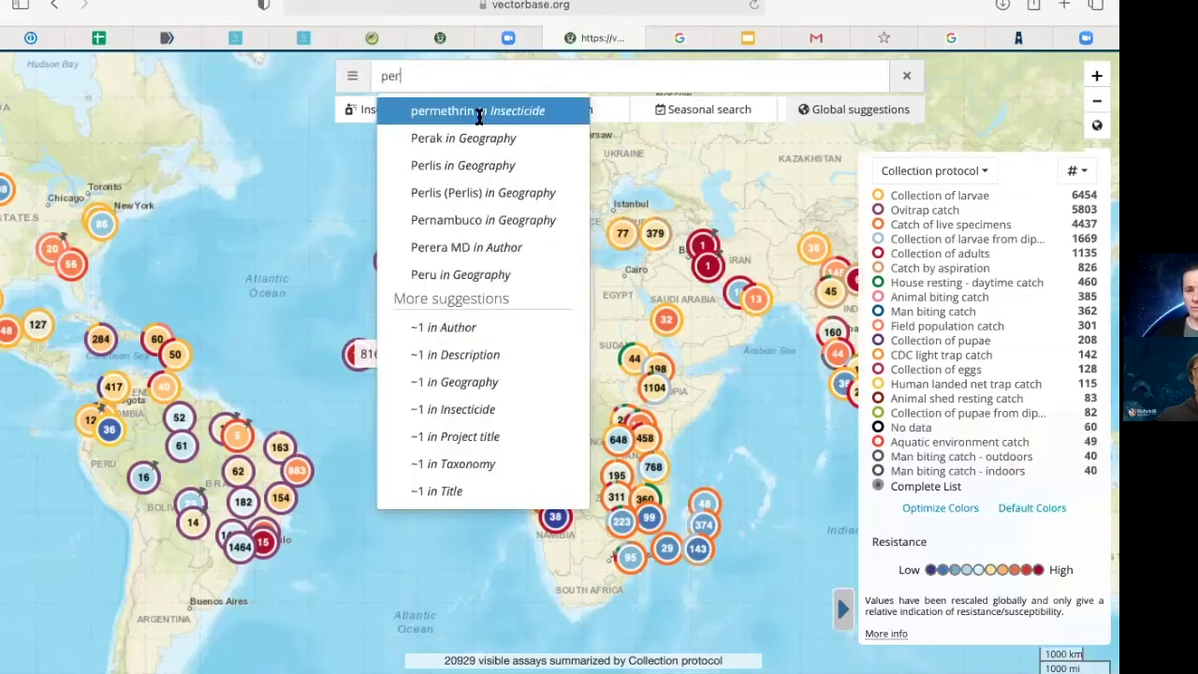
click(479, 112)
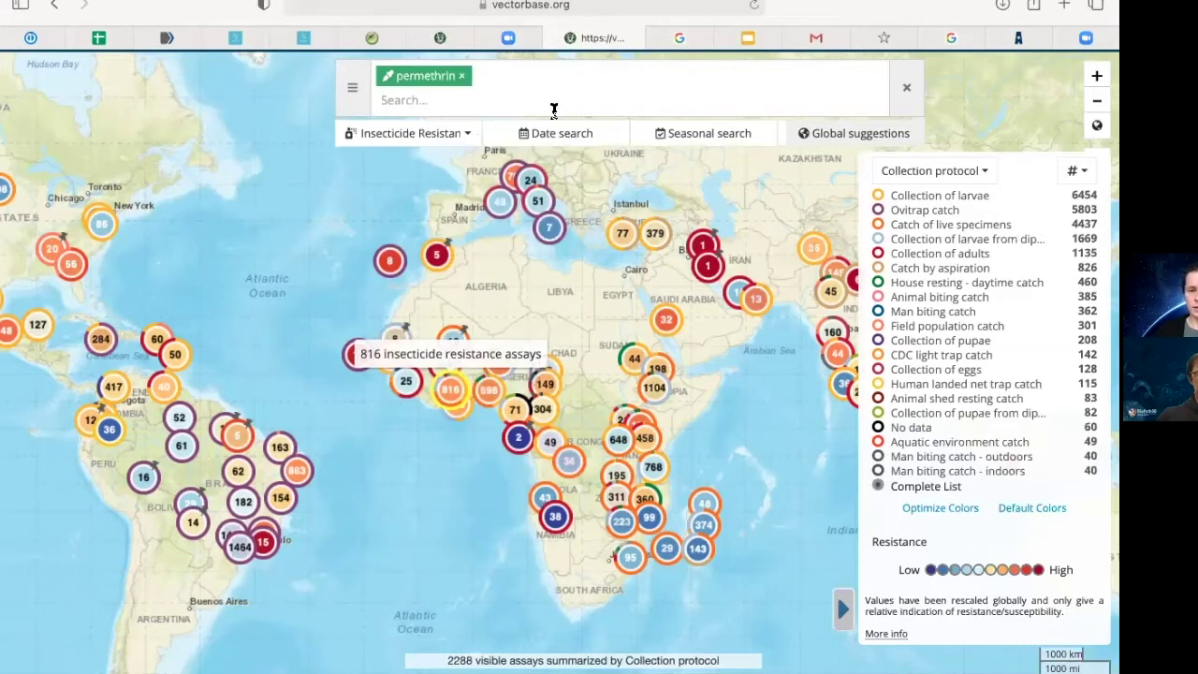
text(an)
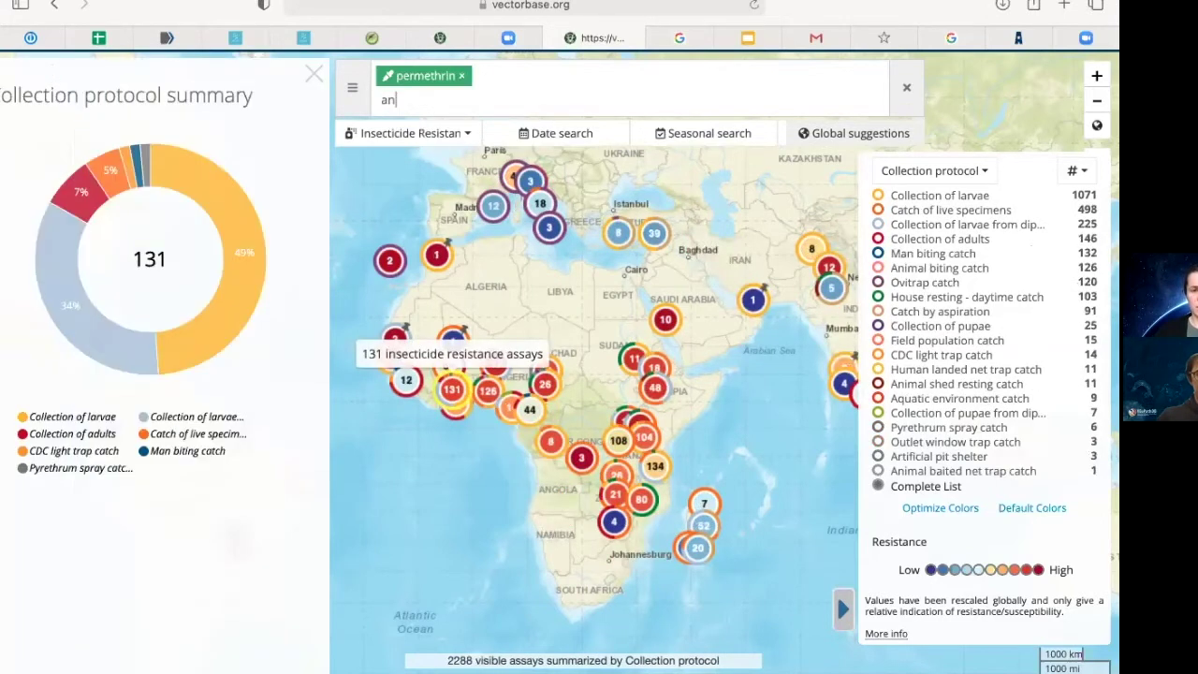
text(opheles)
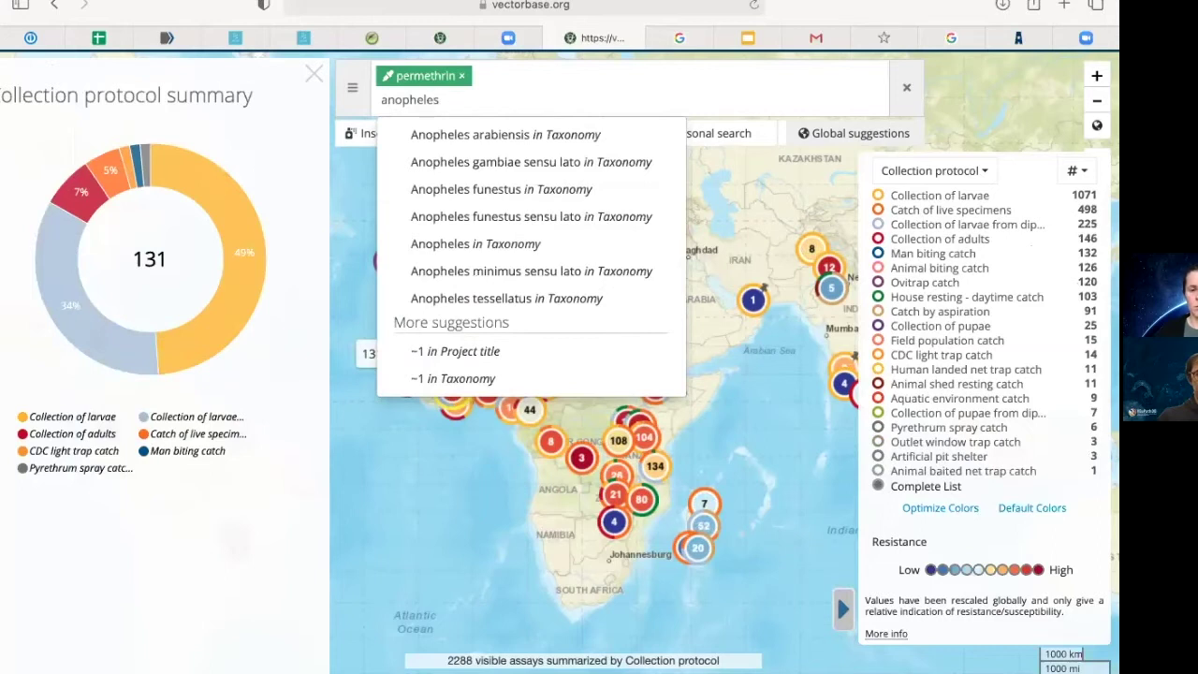
click(552, 162)
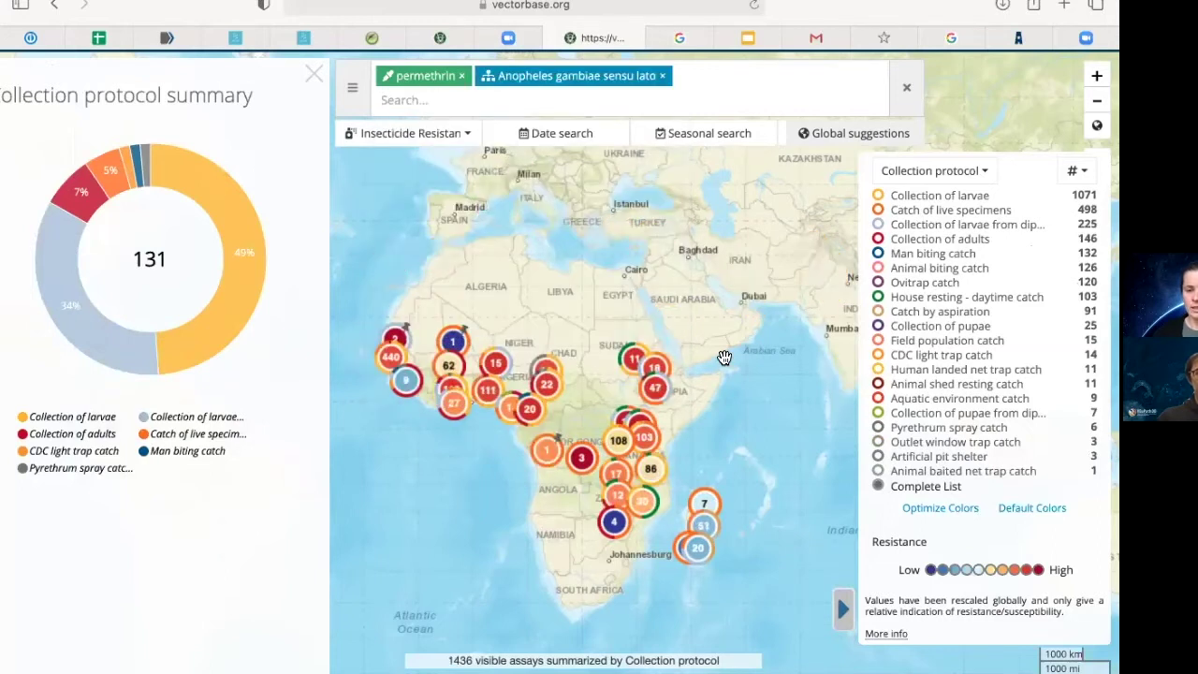
Step: Summarize the filtered assays by Protocol and show the protocol summary for the 119-assay marker in West Africa
click(314, 75)
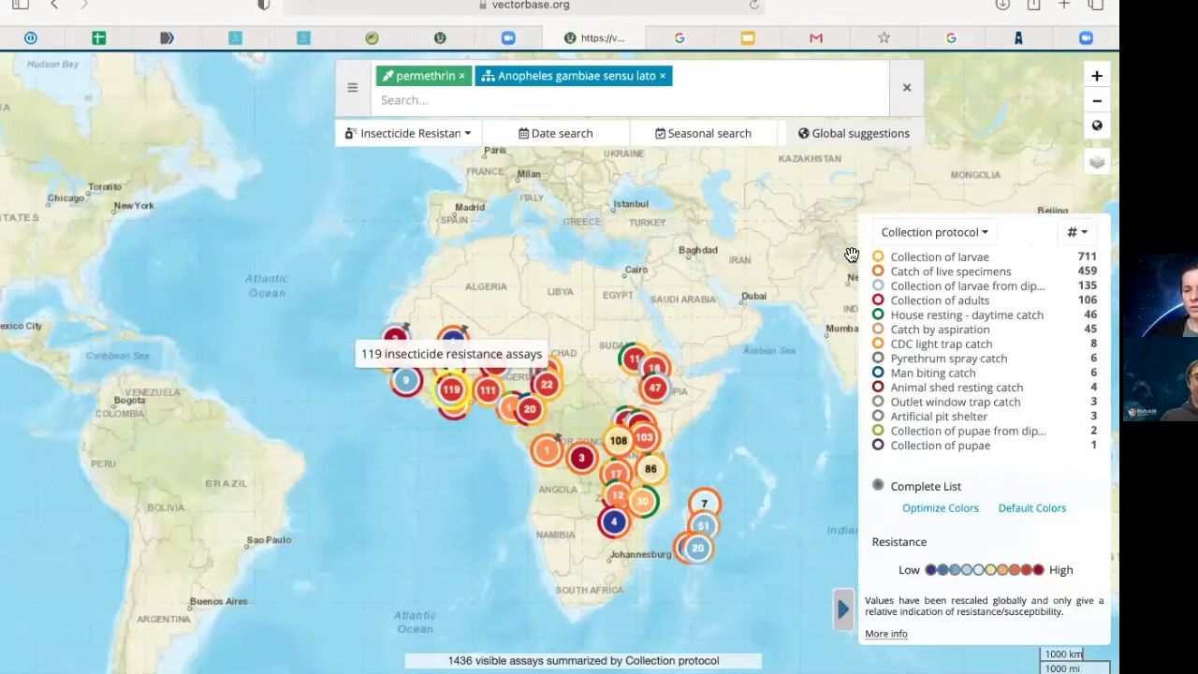
click(950, 235)
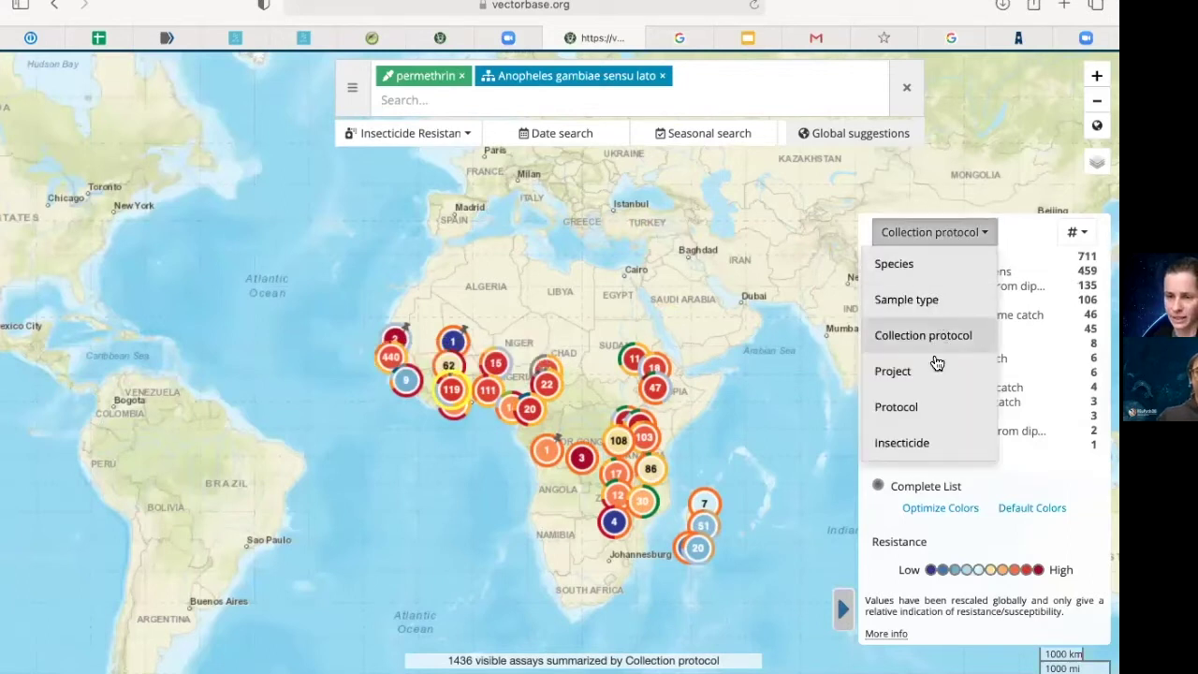
click(934, 413)
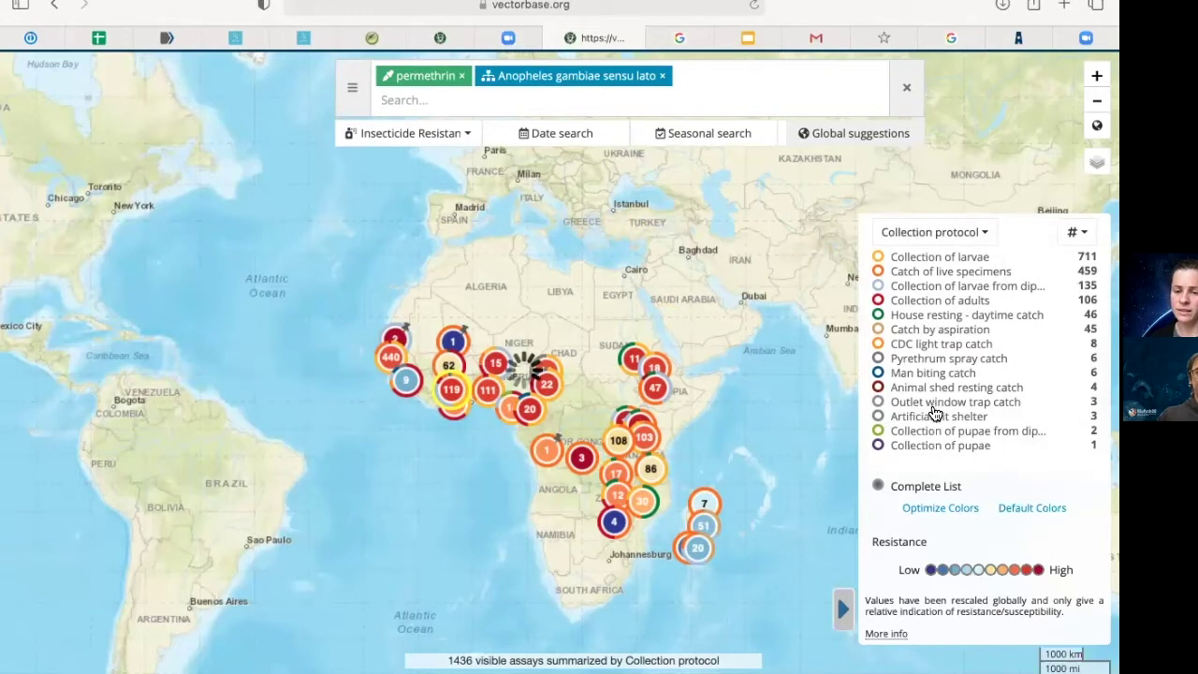
click(451, 388)
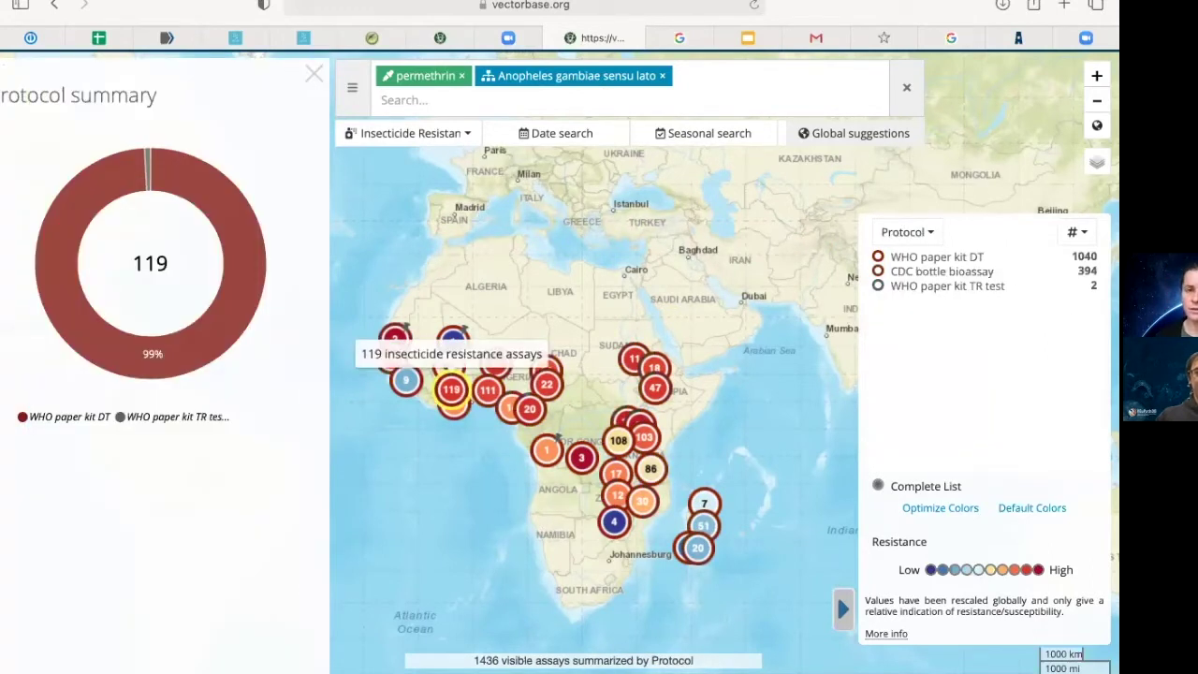
Step: Filter the assays by the protocol WHO paper kit DT and replace that filter with WHO paper kit TR test
click(962, 264)
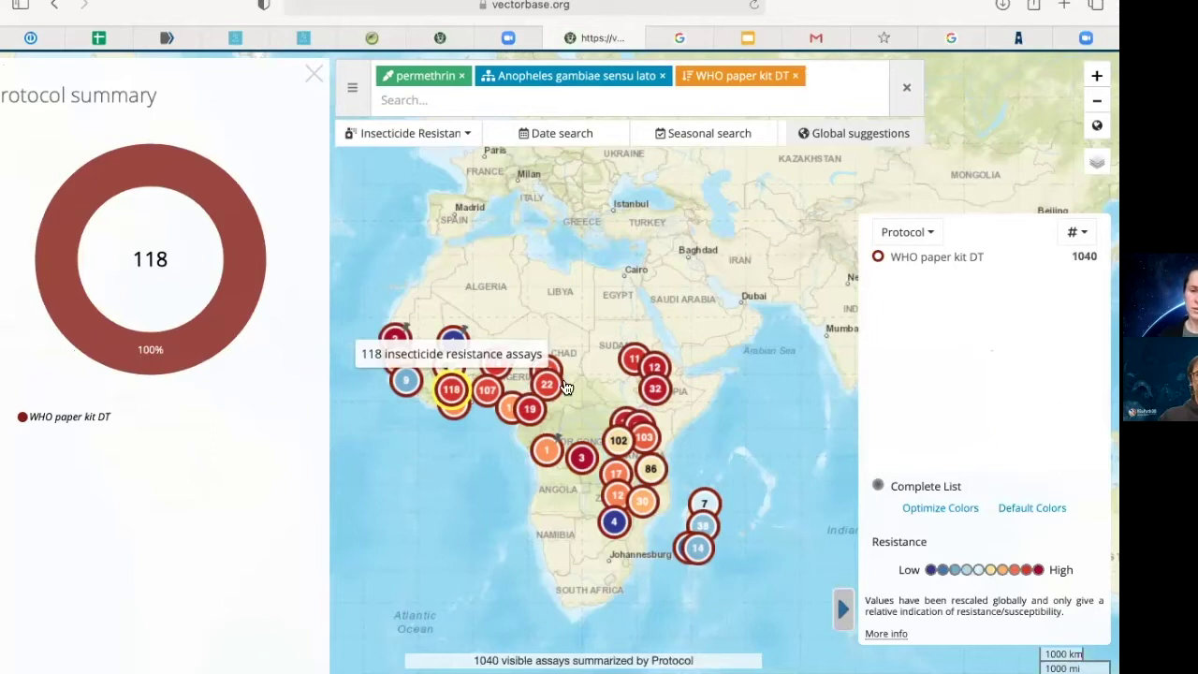
click(795, 76)
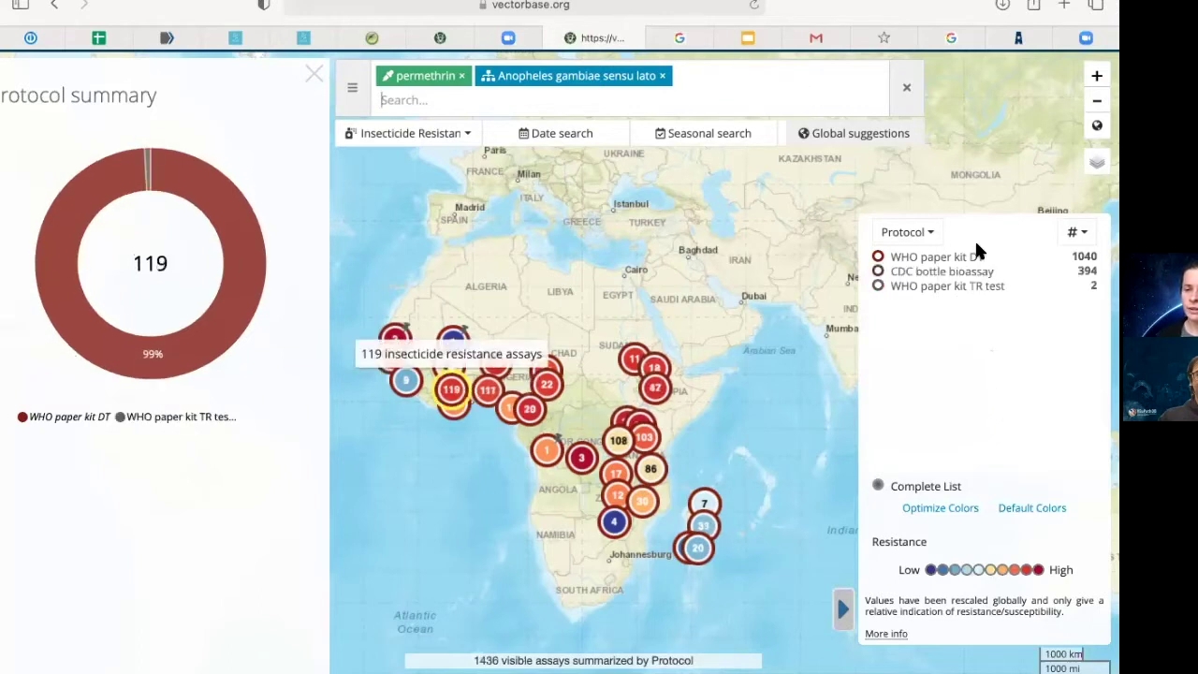
click(943, 291)
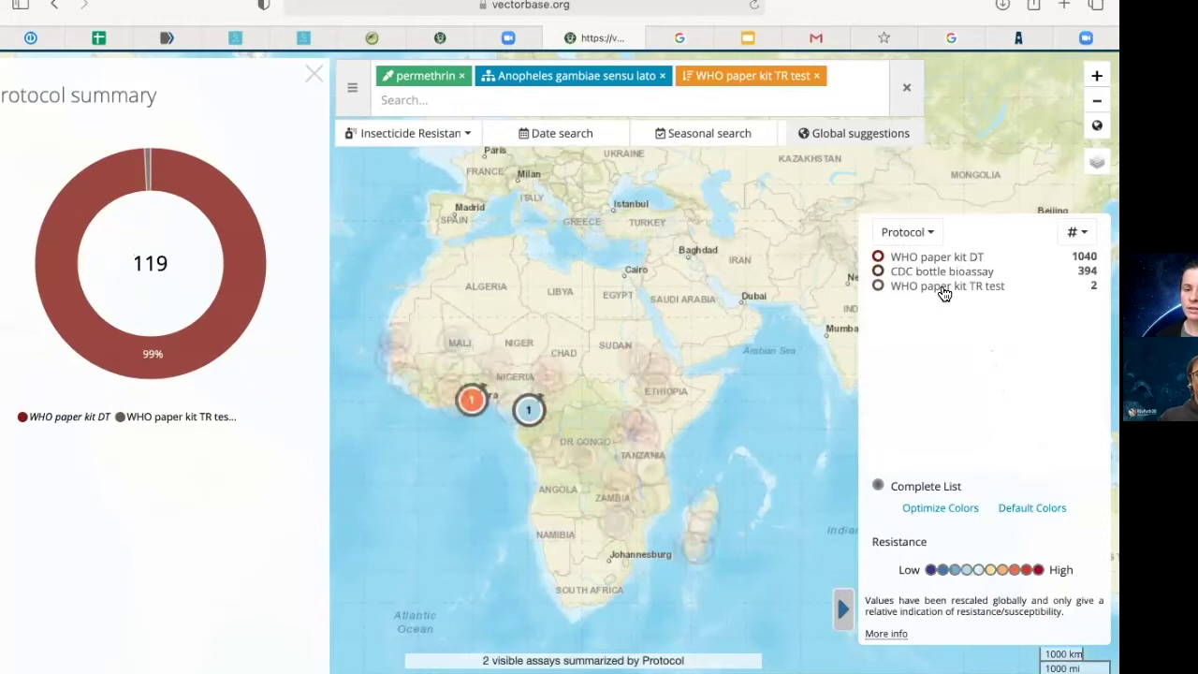
click(937, 231)
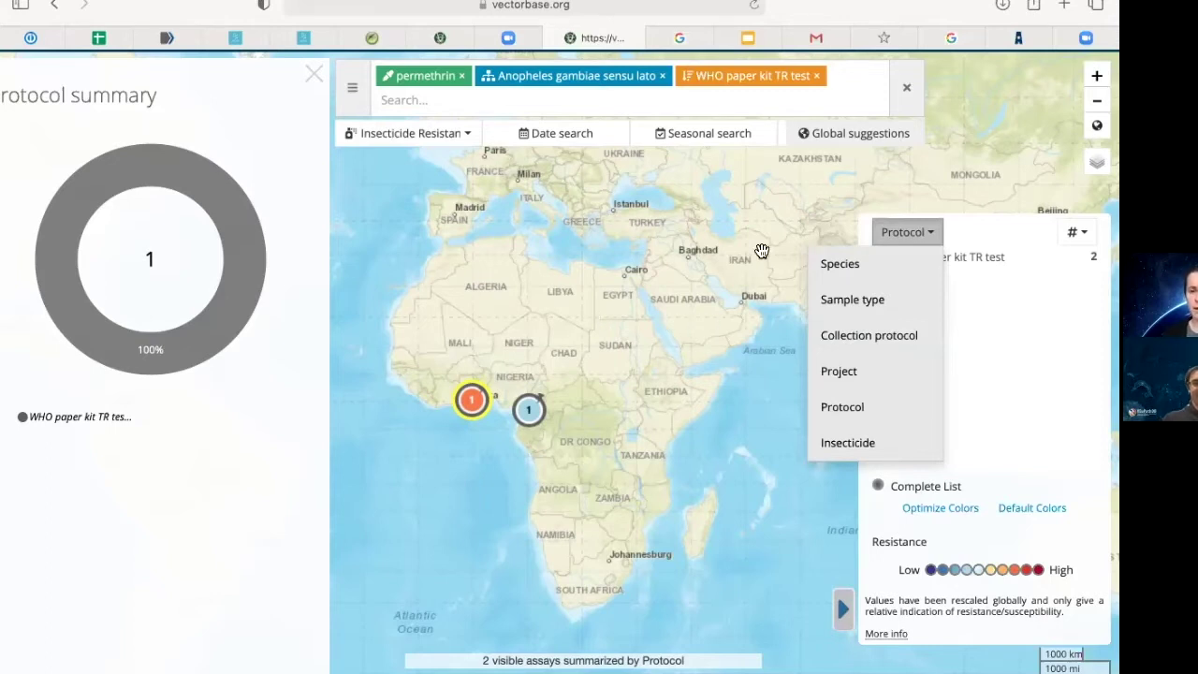
click(991, 234)
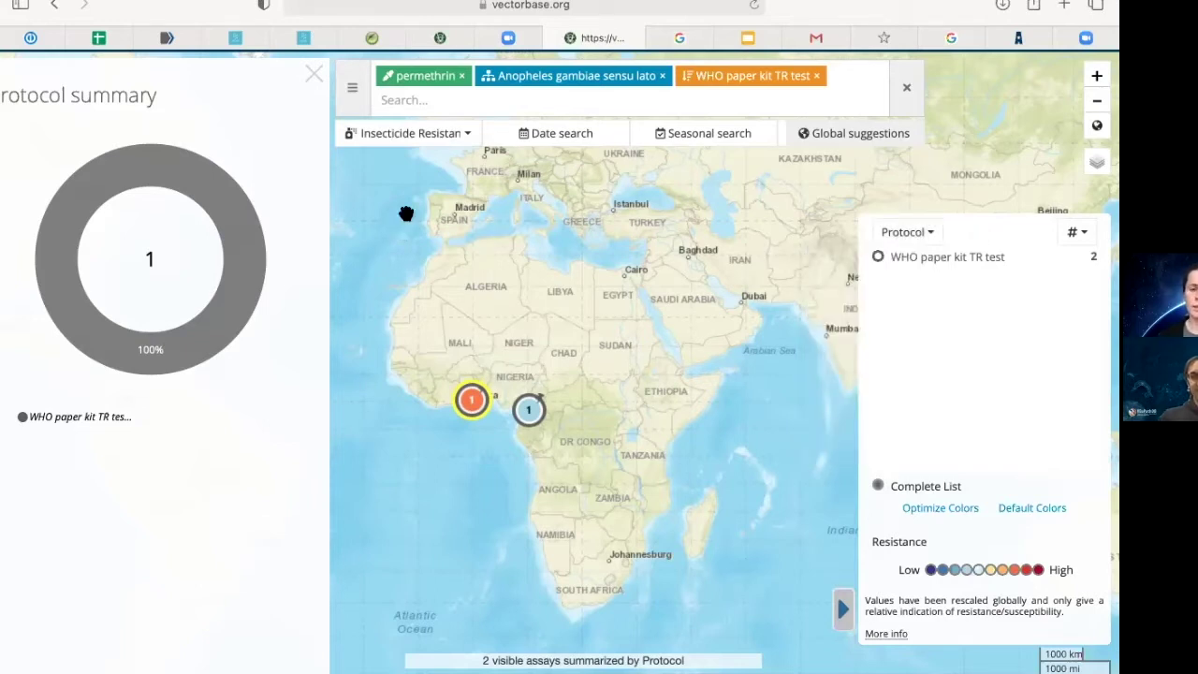
Step: Switch the map to the Genotypes view and remove the WHO paper kit TR test, Anopheles gambiae sensu lato and permethrin filters
click(459, 147)
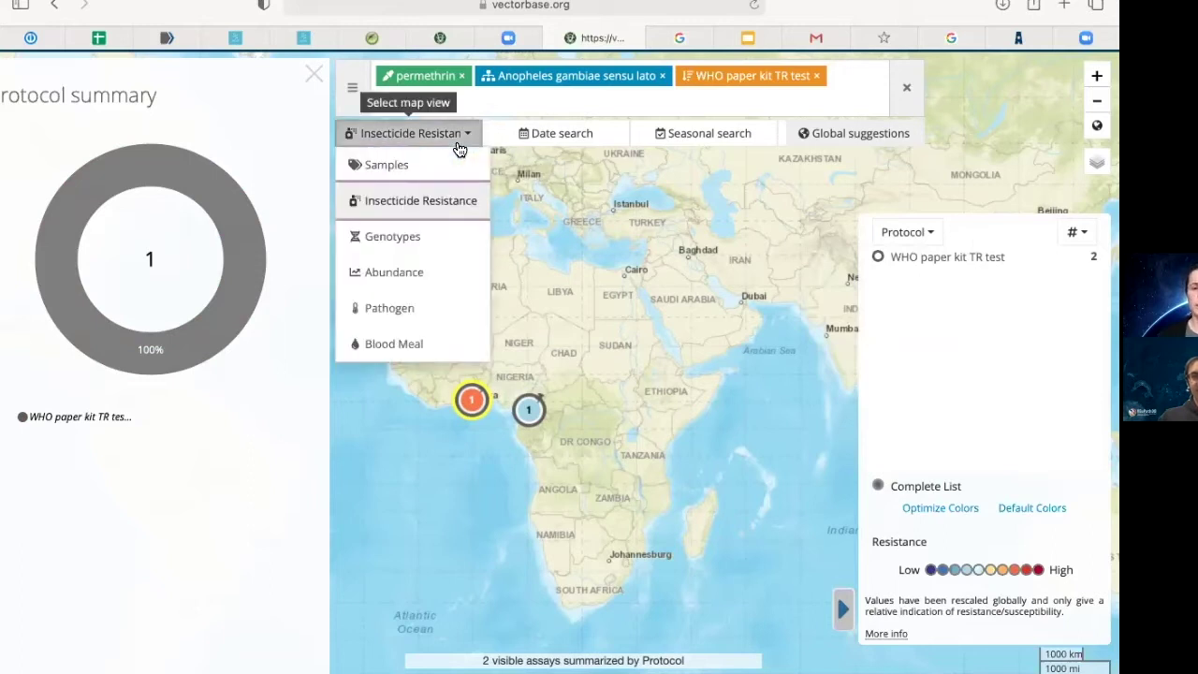
click(450, 241)
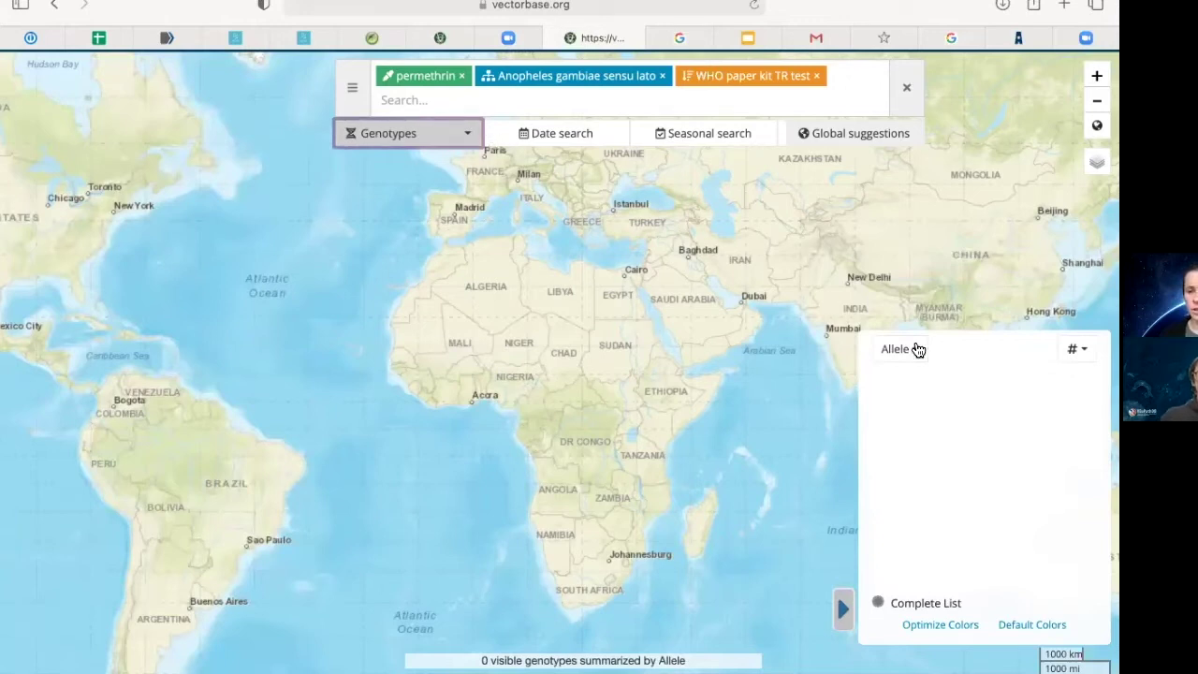
click(820, 79)
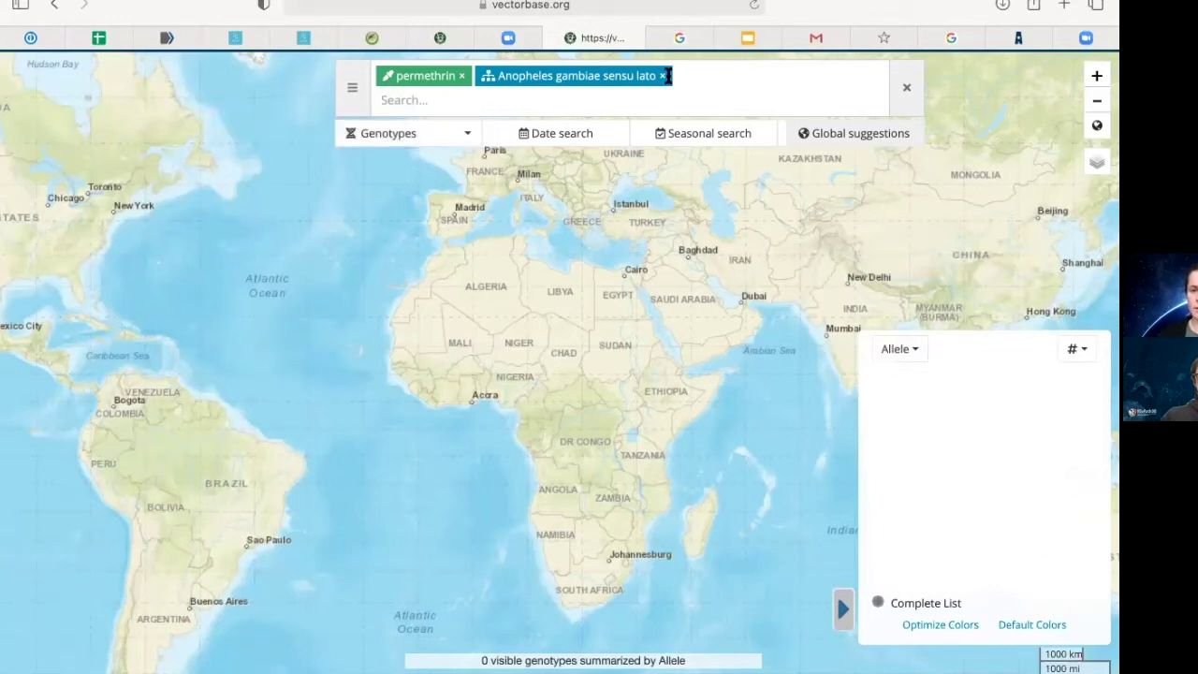
click(664, 77)
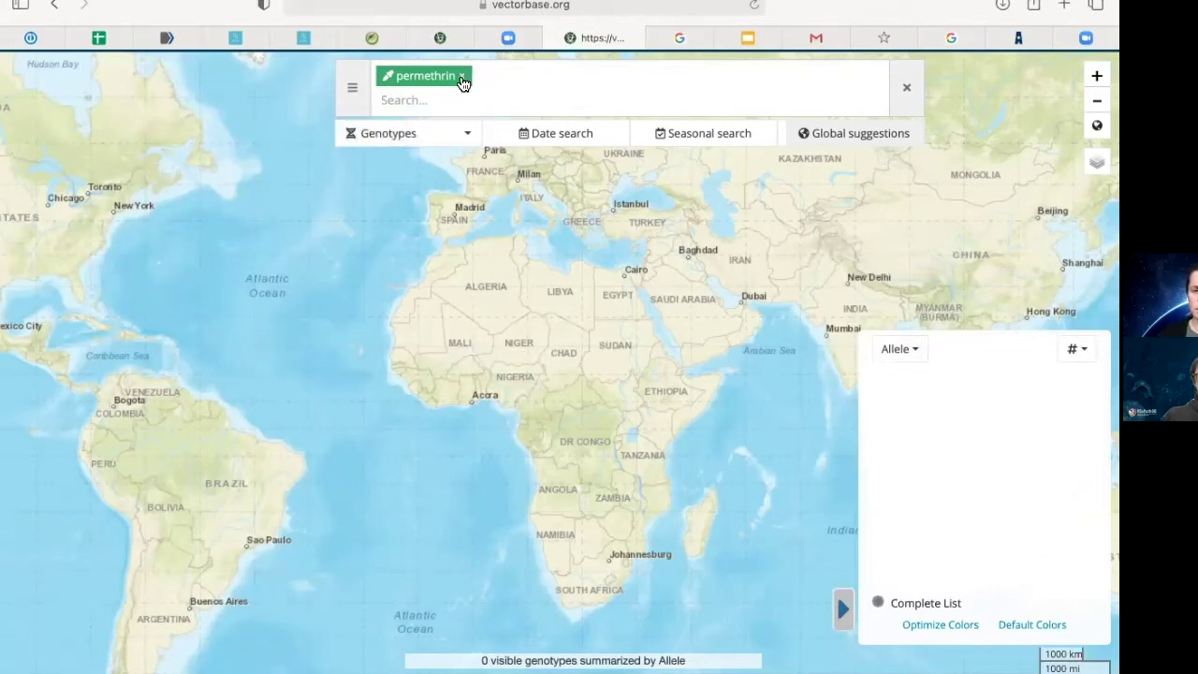
click(462, 77)
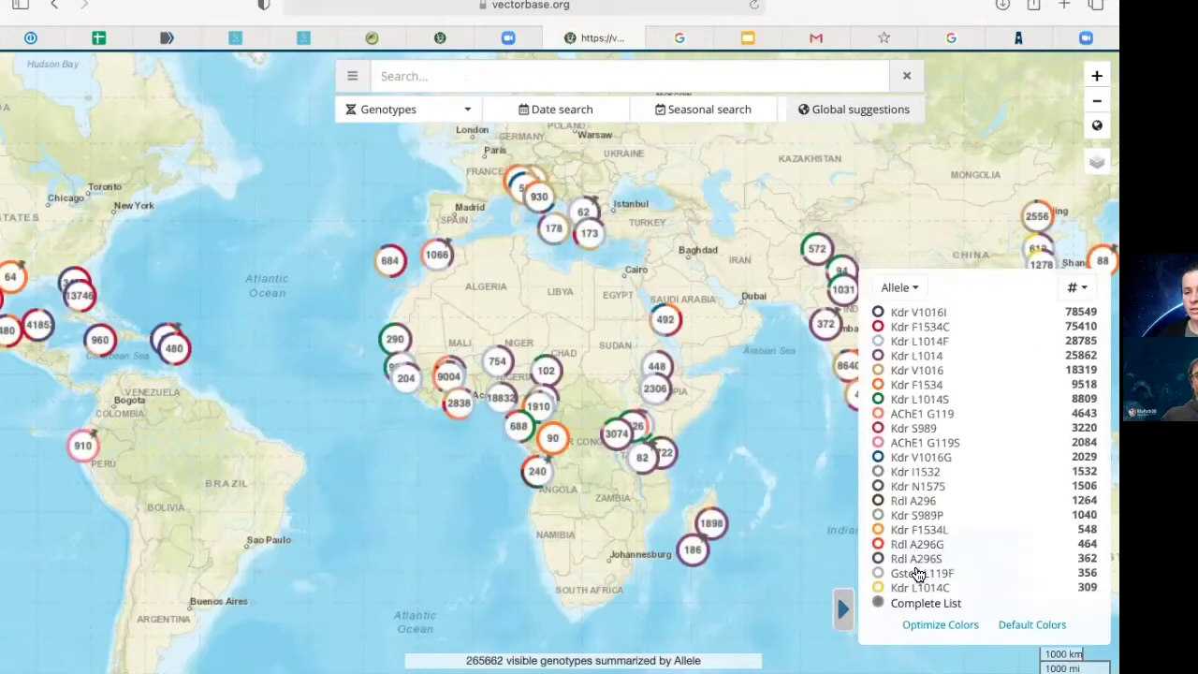
Step: Optimize the allele legend colors and filter the genotypes by Kdr L1014F and Anopheles gambiae sensu lato
click(940, 625)
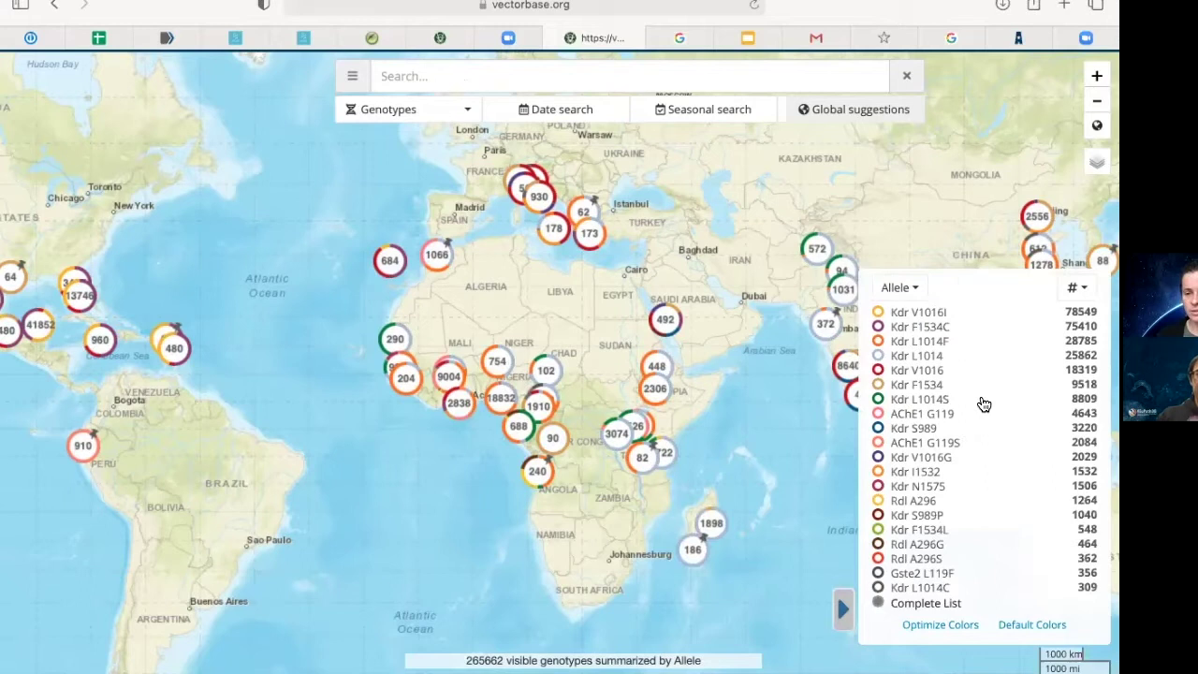
click(942, 343)
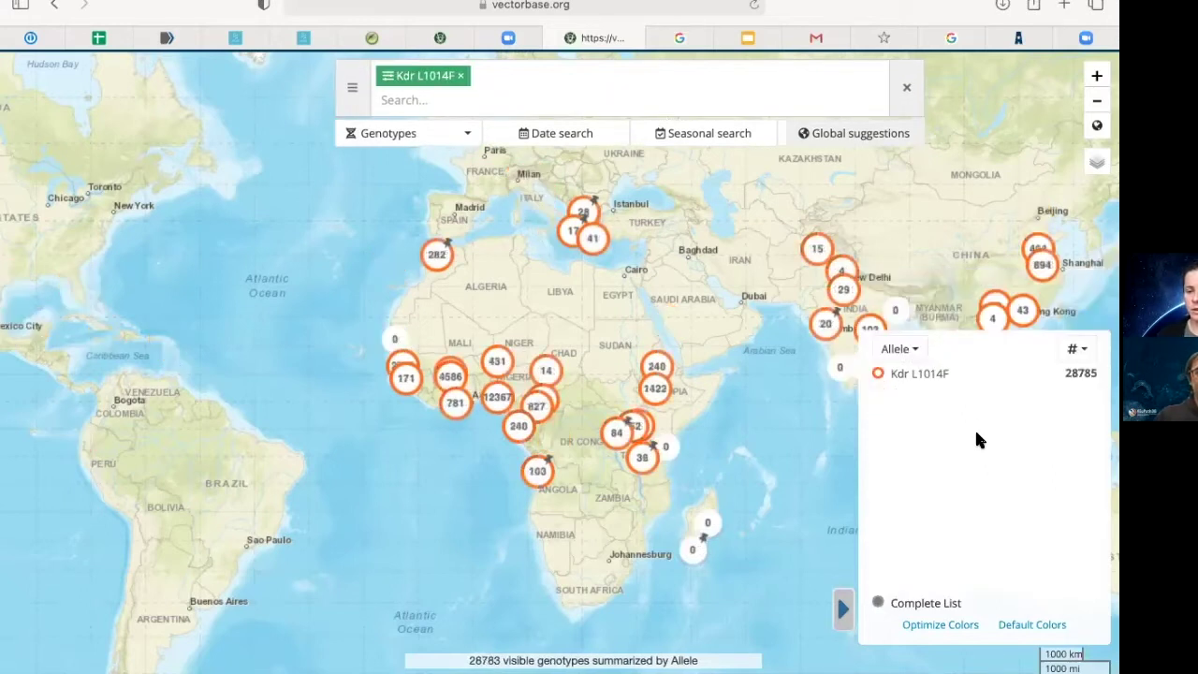
click(593, 83)
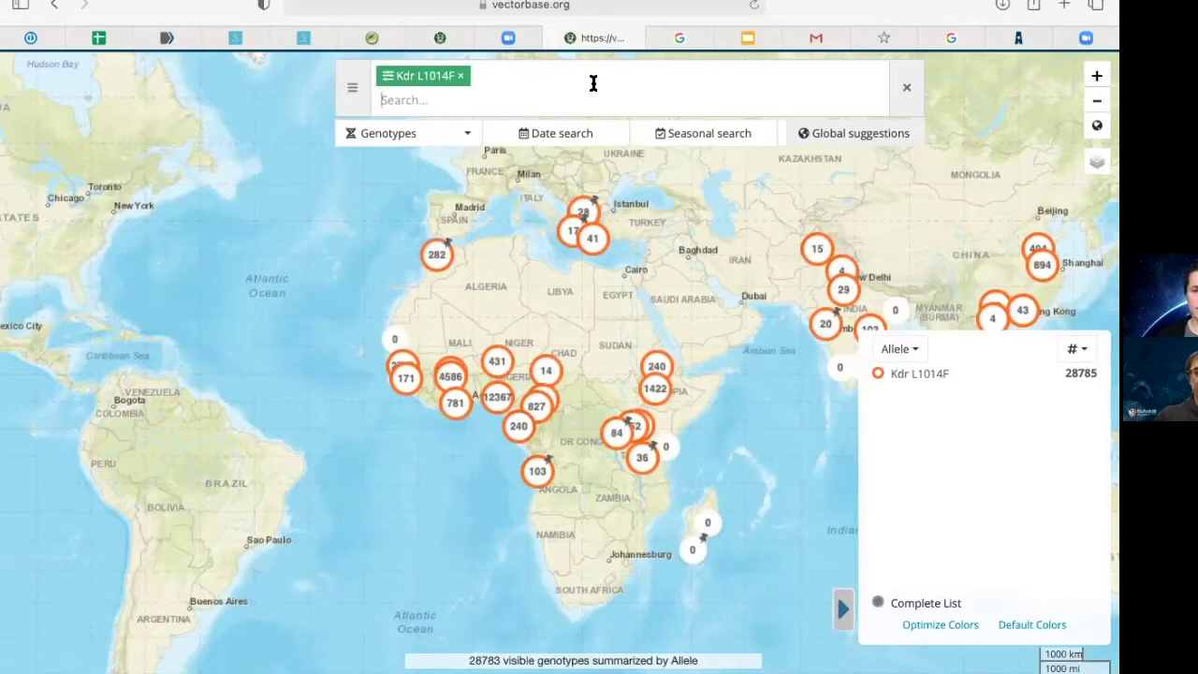
text(anophel)
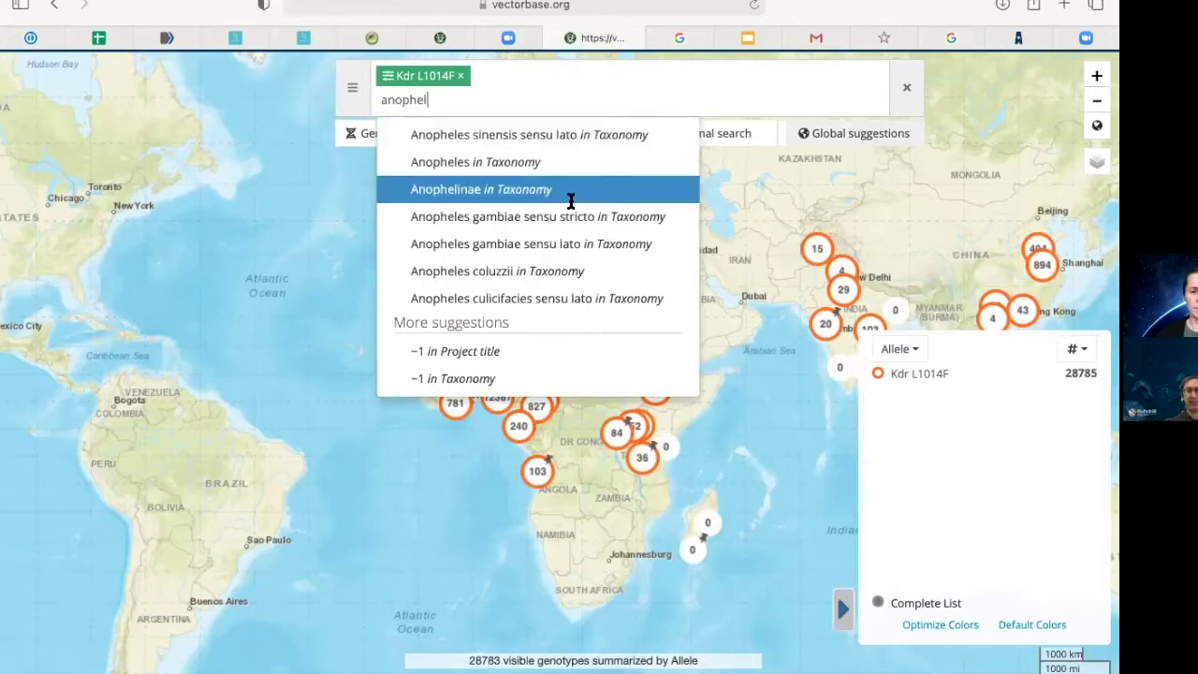
click(564, 245)
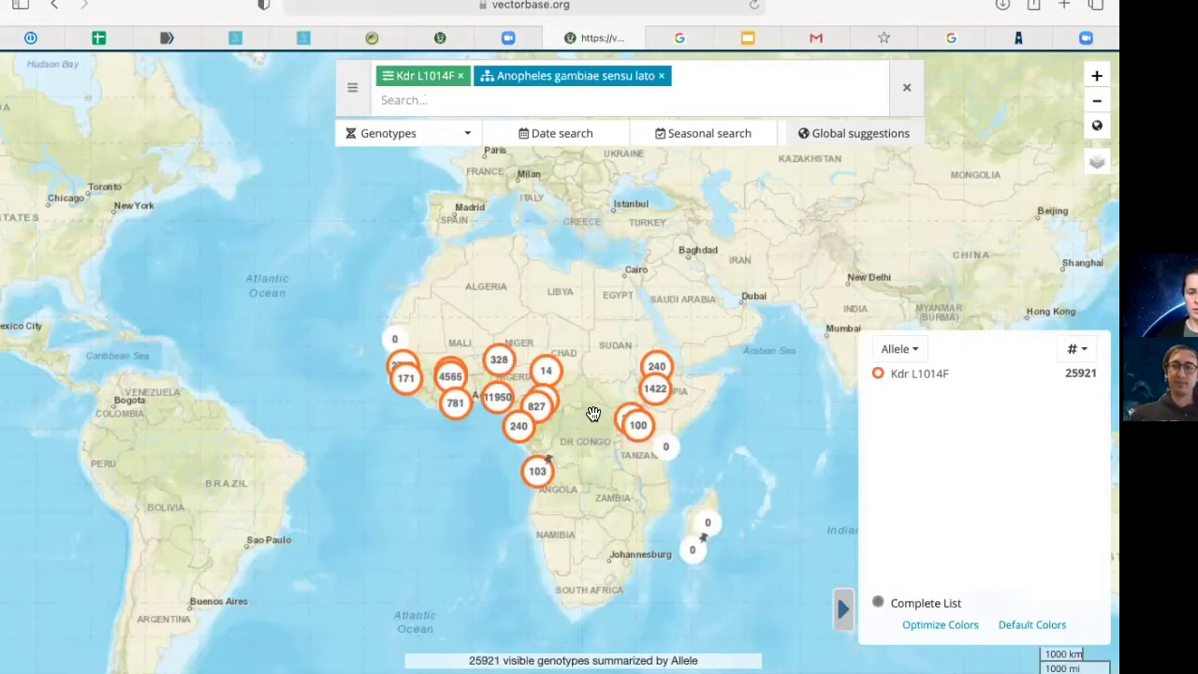
mouse_move(529, 433)
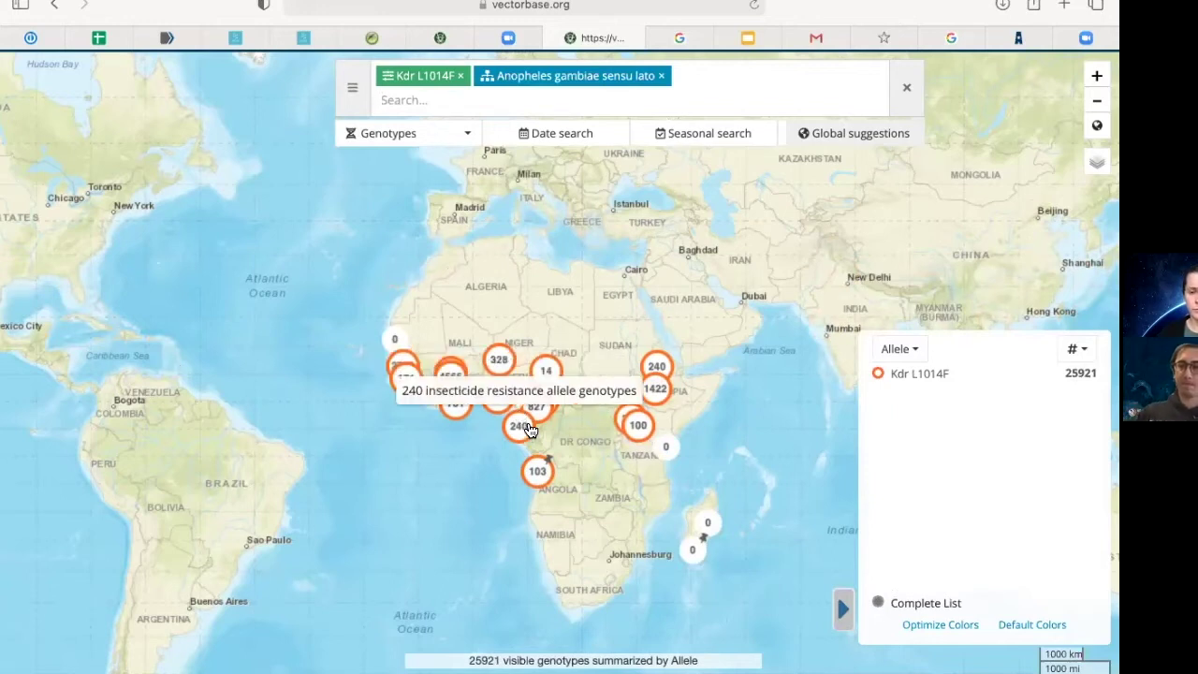
Step: Switch the map to the Pathogen view and remove the Anopheles gambiae sensu lato and Kdr L1014F filters
click(433, 133)
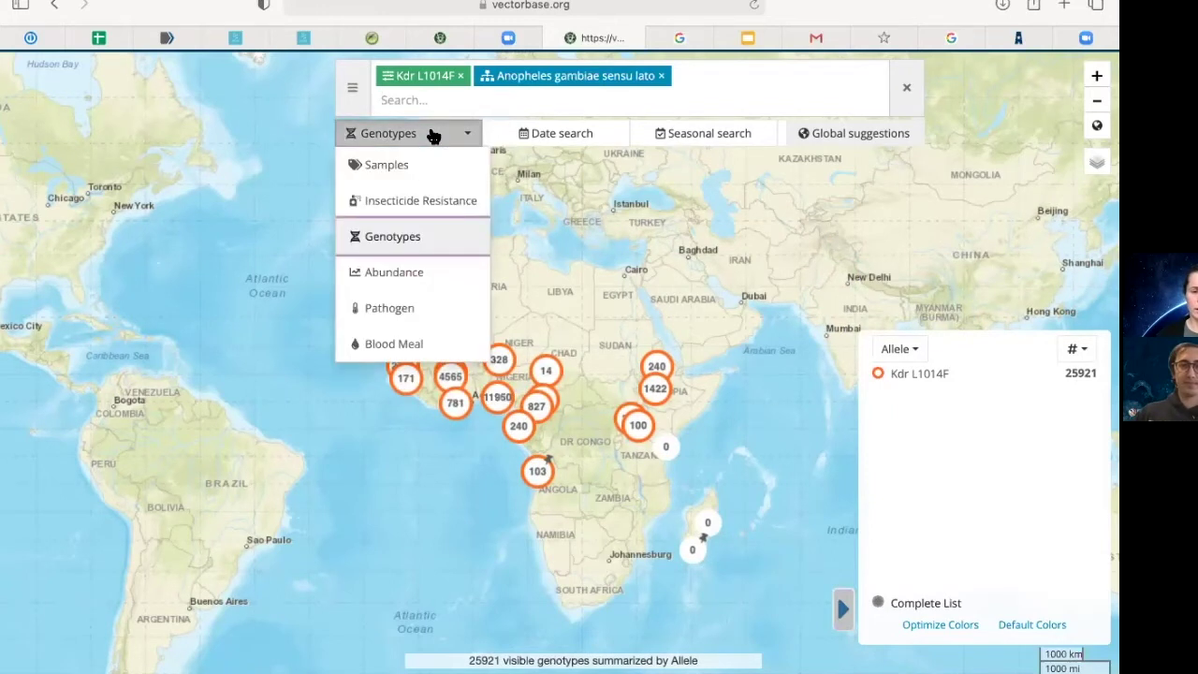
click(438, 308)
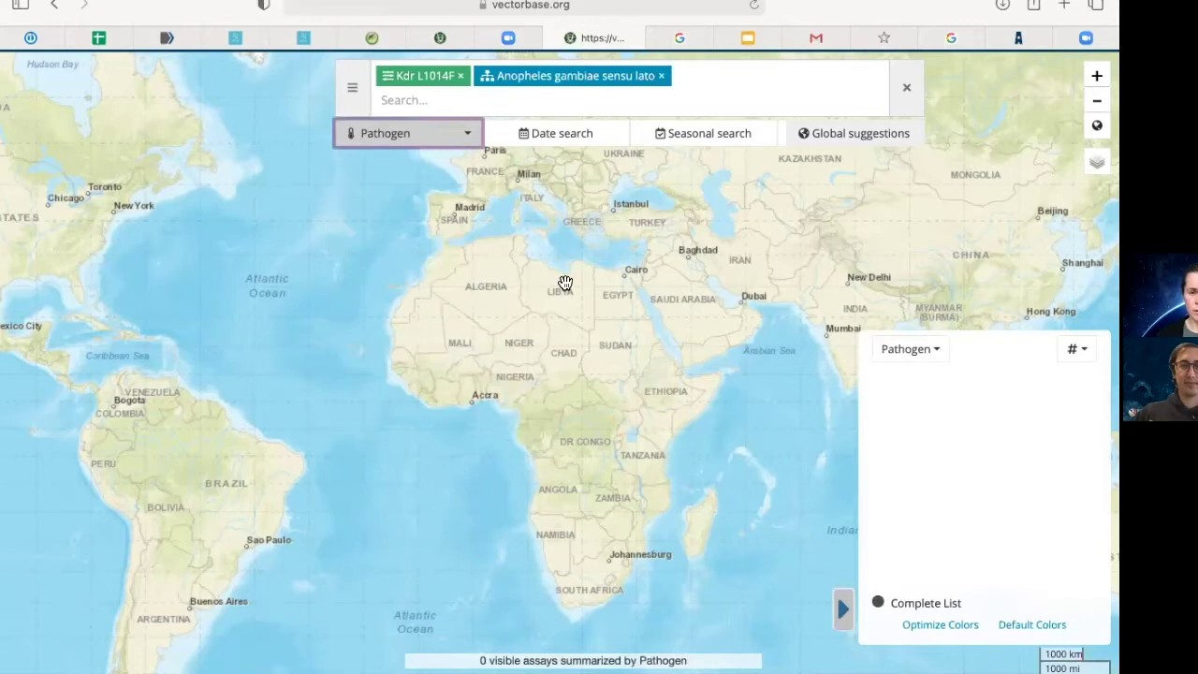
click(661, 77)
click(459, 76)
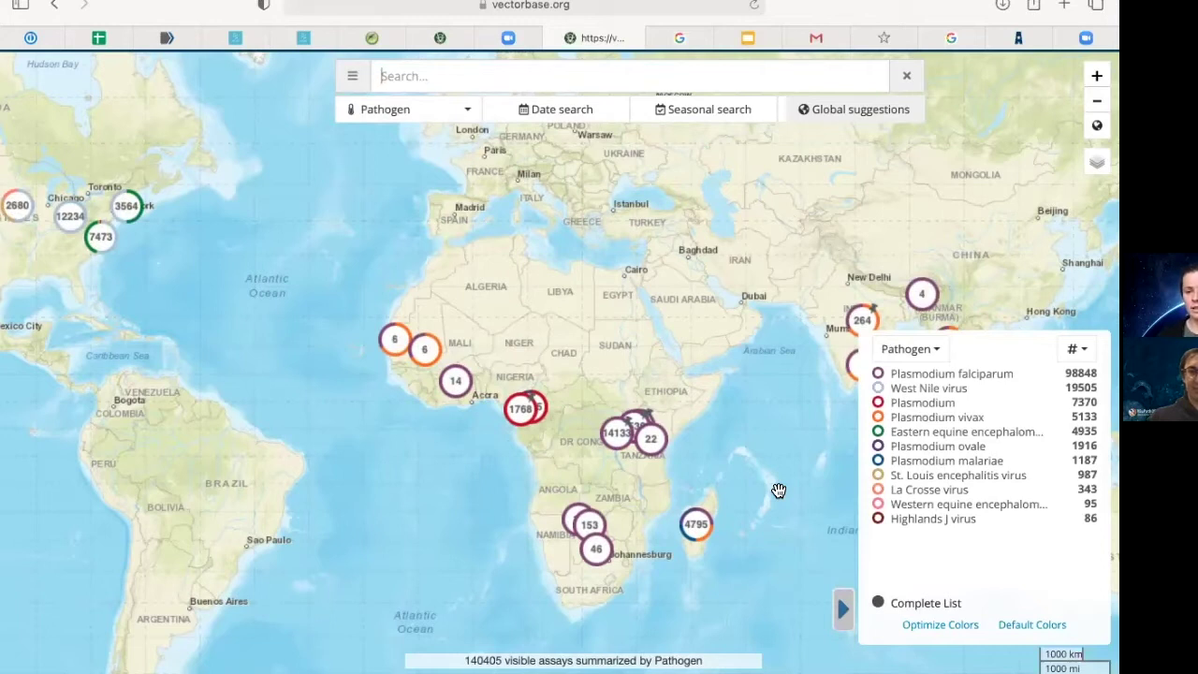
Step: View the pathogen assays summarized by Infection status and return the summary to Pathogen
mouse_move(694, 526)
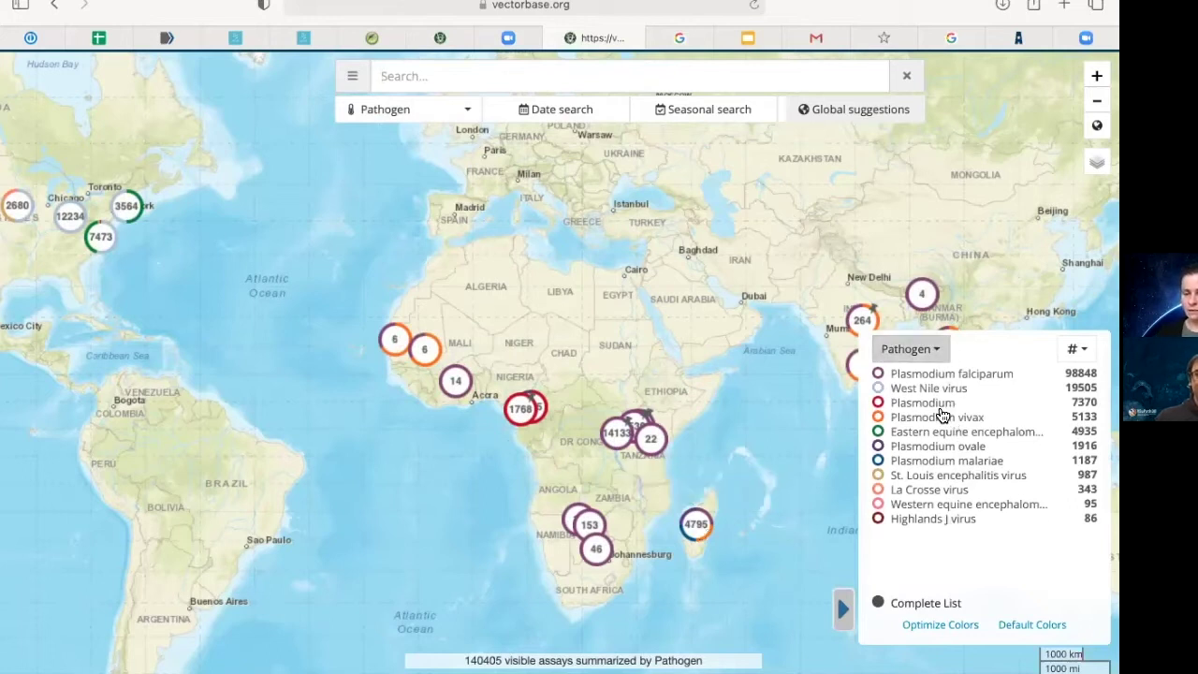
click(937, 351)
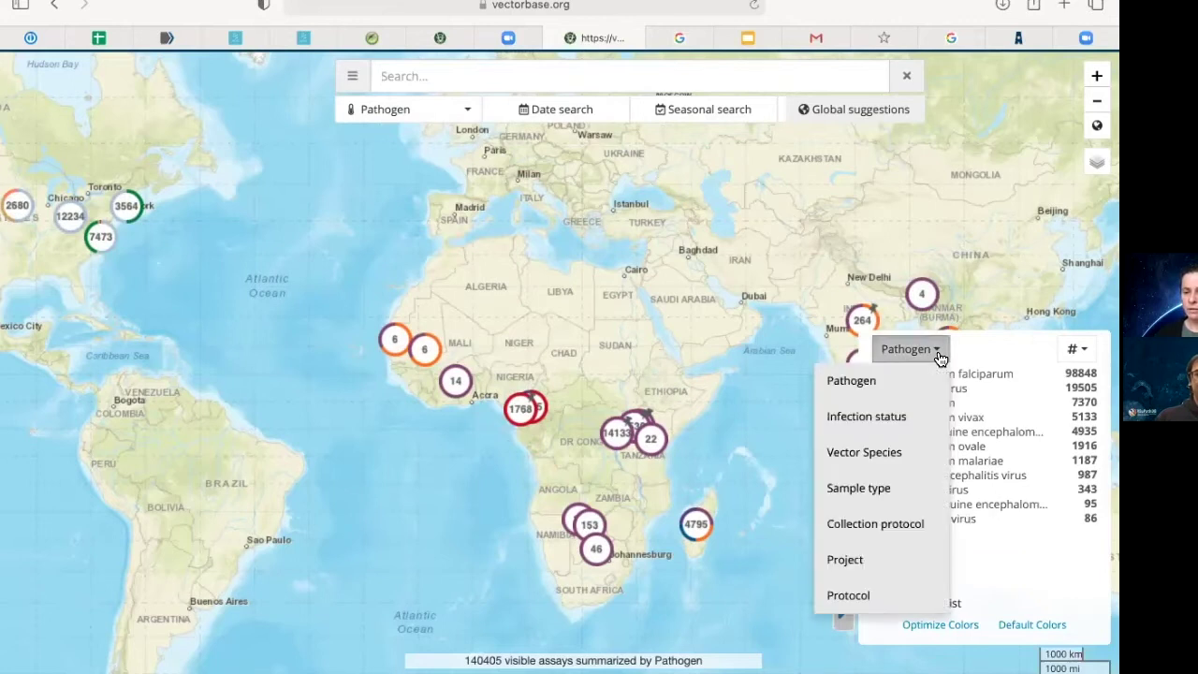
click(904, 417)
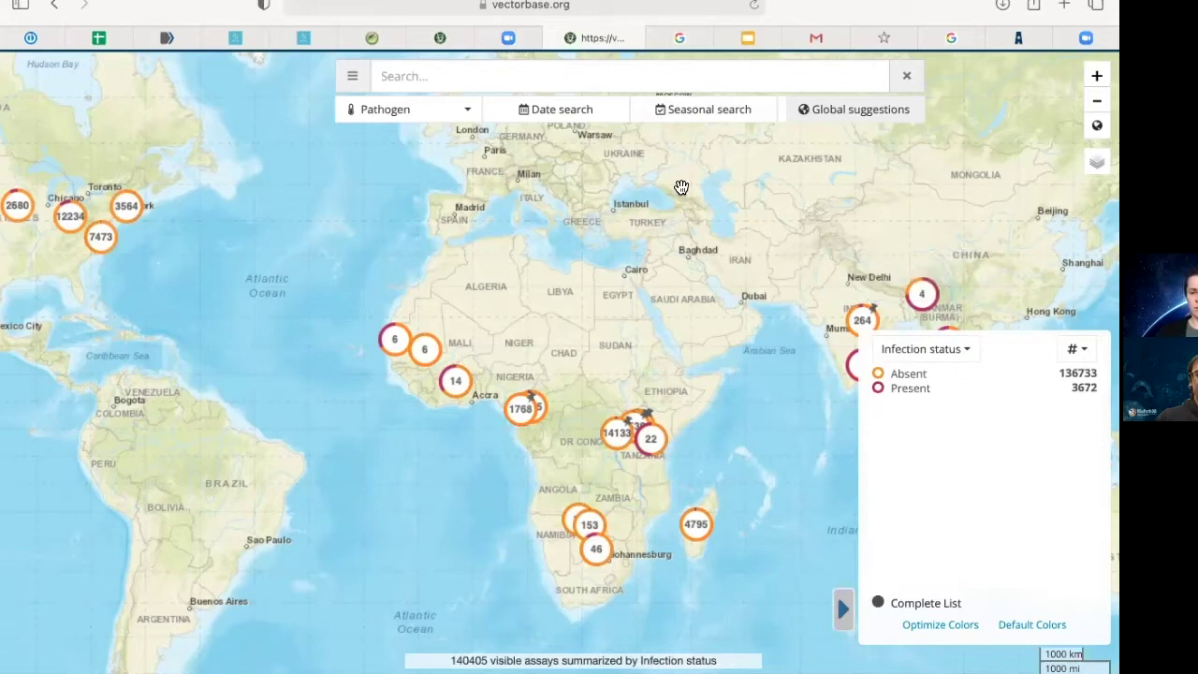
click(923, 349)
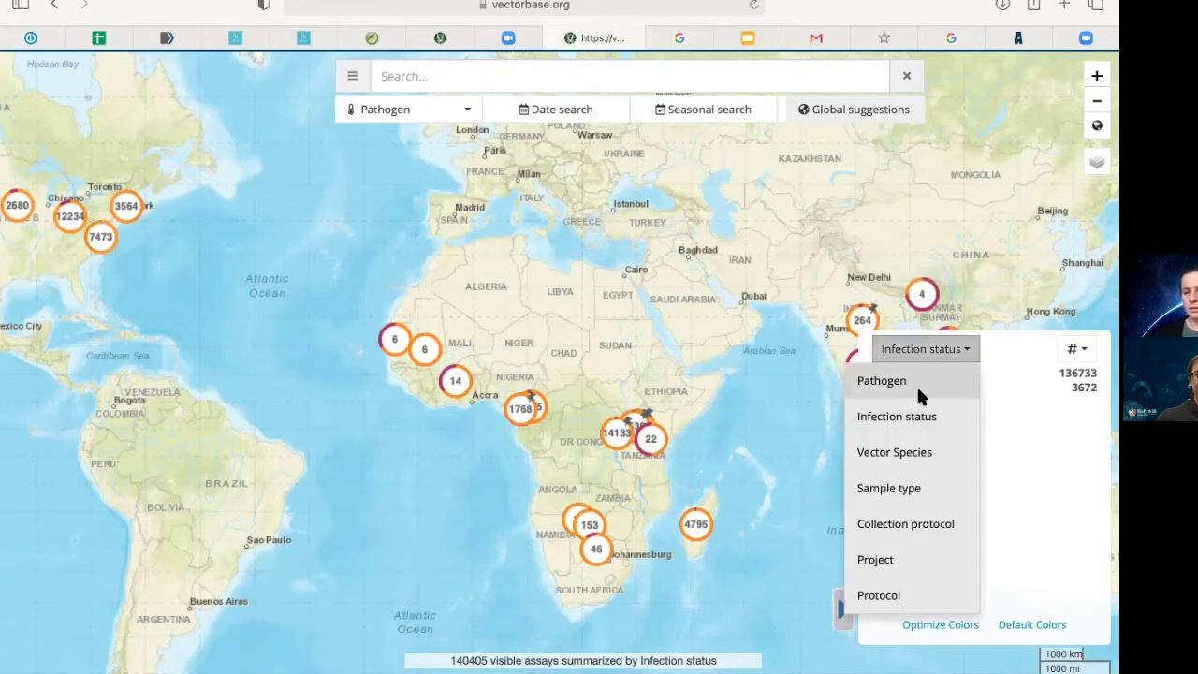
click(917, 382)
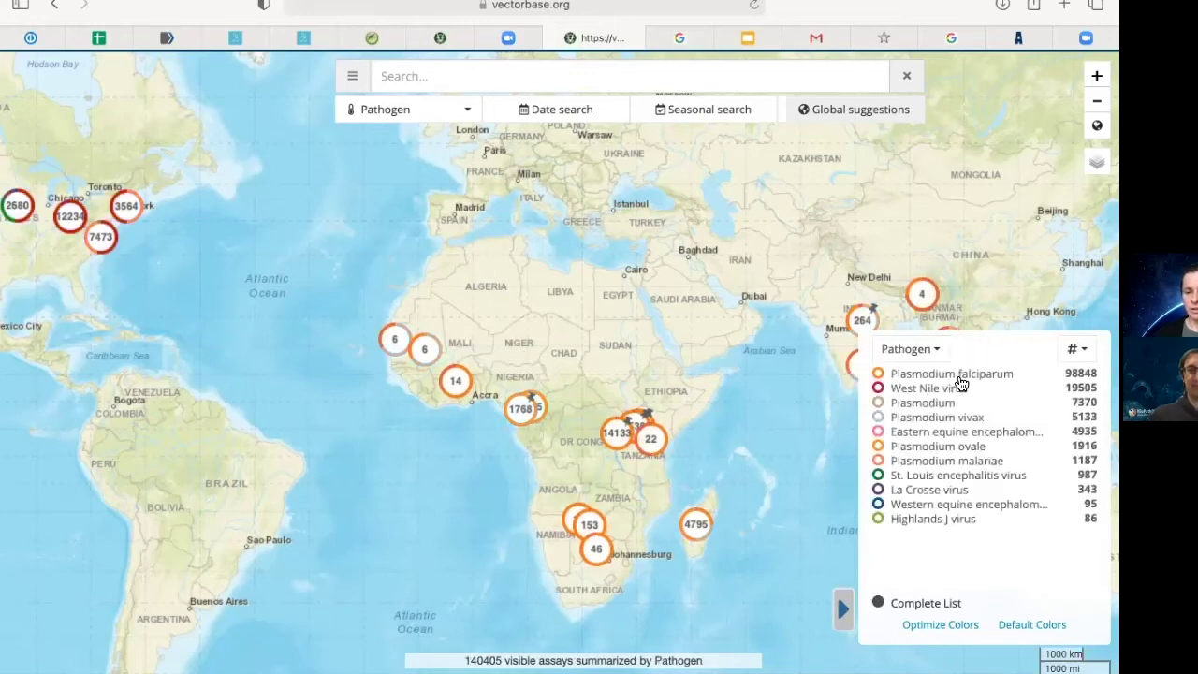
Step: Filter the pathogen assays by Plasmodium falciparum and by the infection status present
click(961, 374)
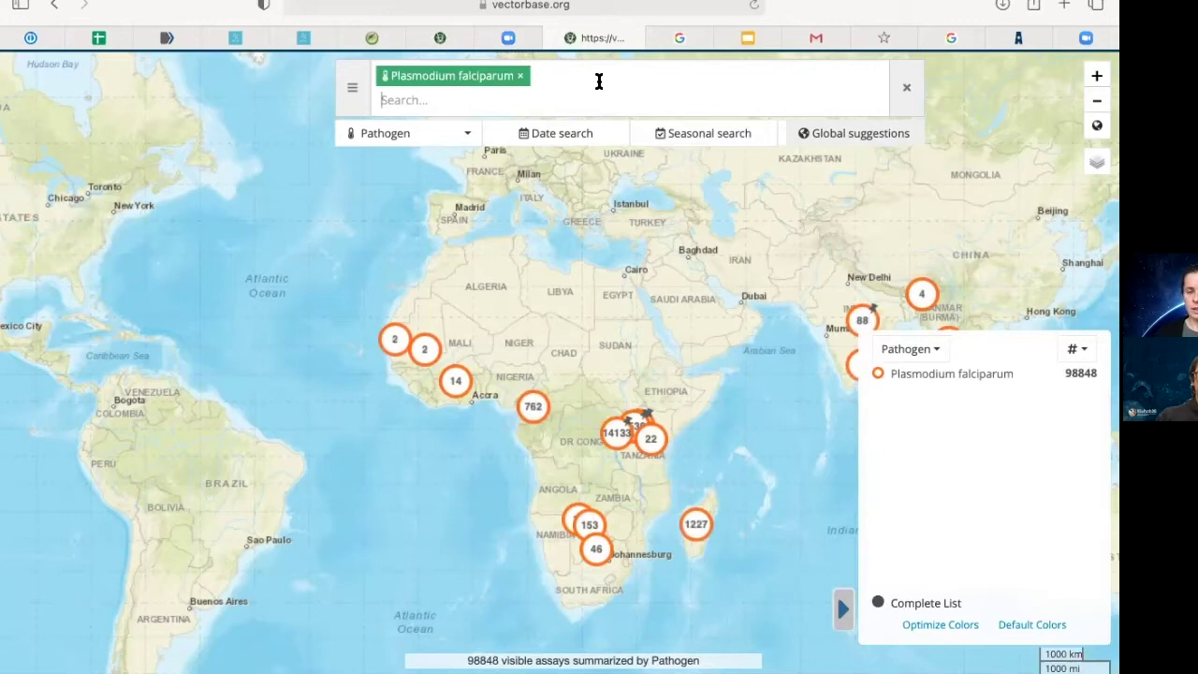
text(prese)
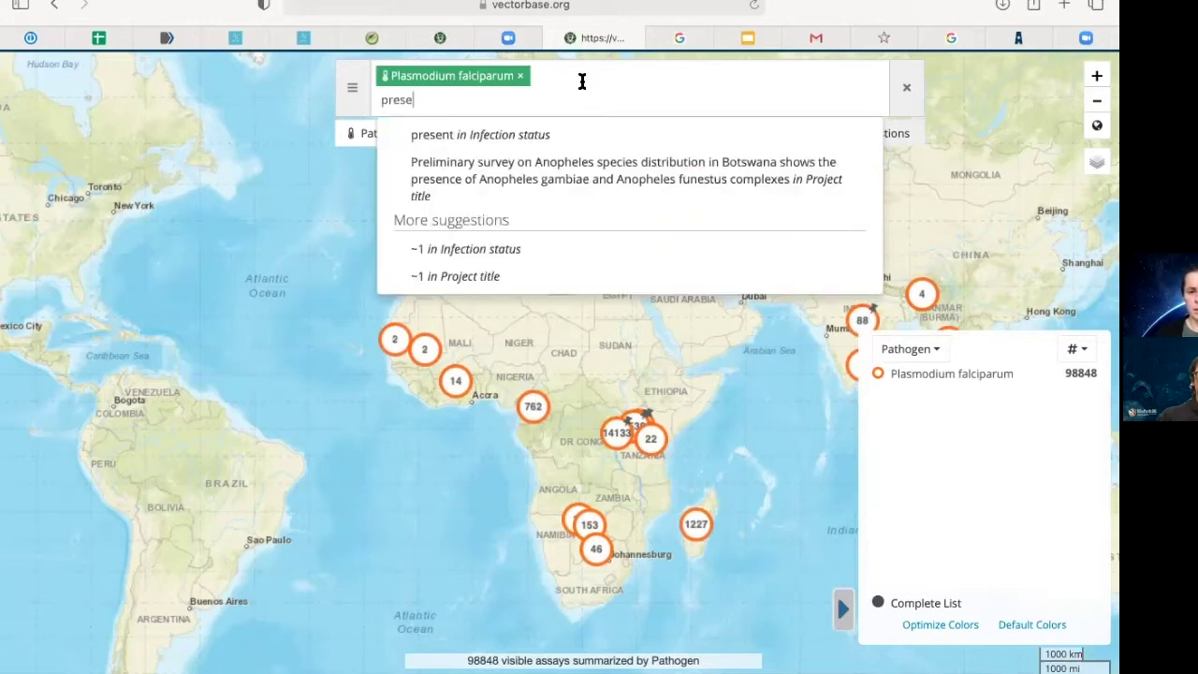
click(537, 131)
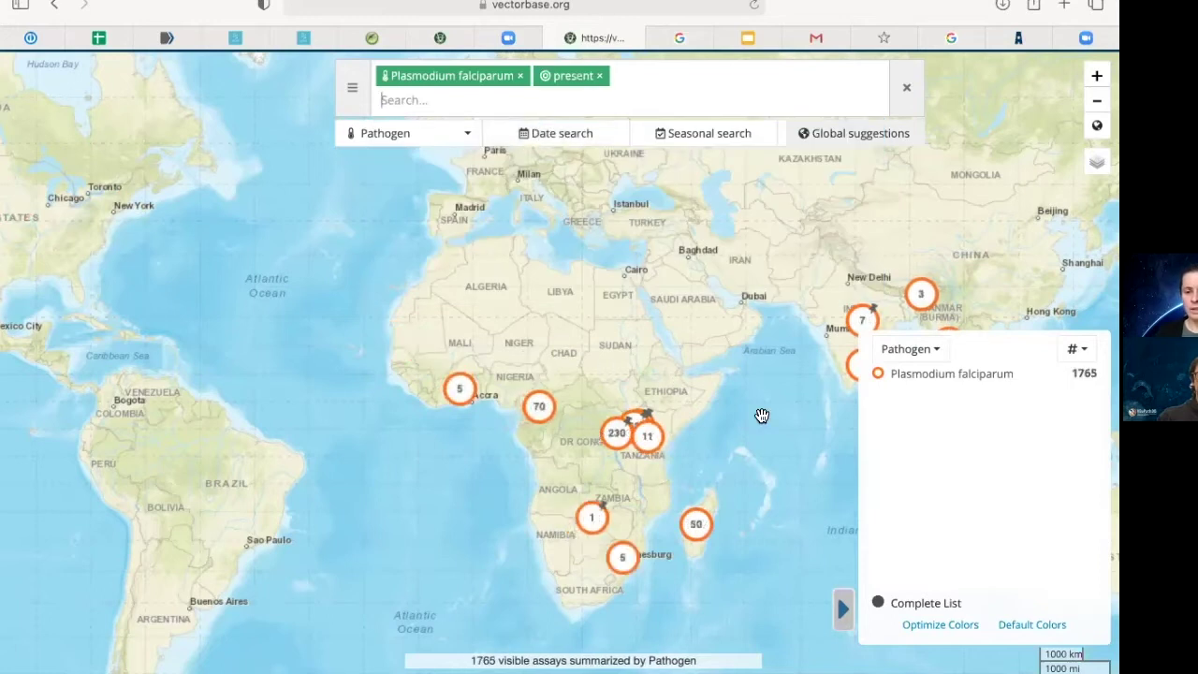
Step: Clear the Plasmodium falciparum and present filters and switch the map to the Blood Meal view
drag(762, 415, 640, 378)
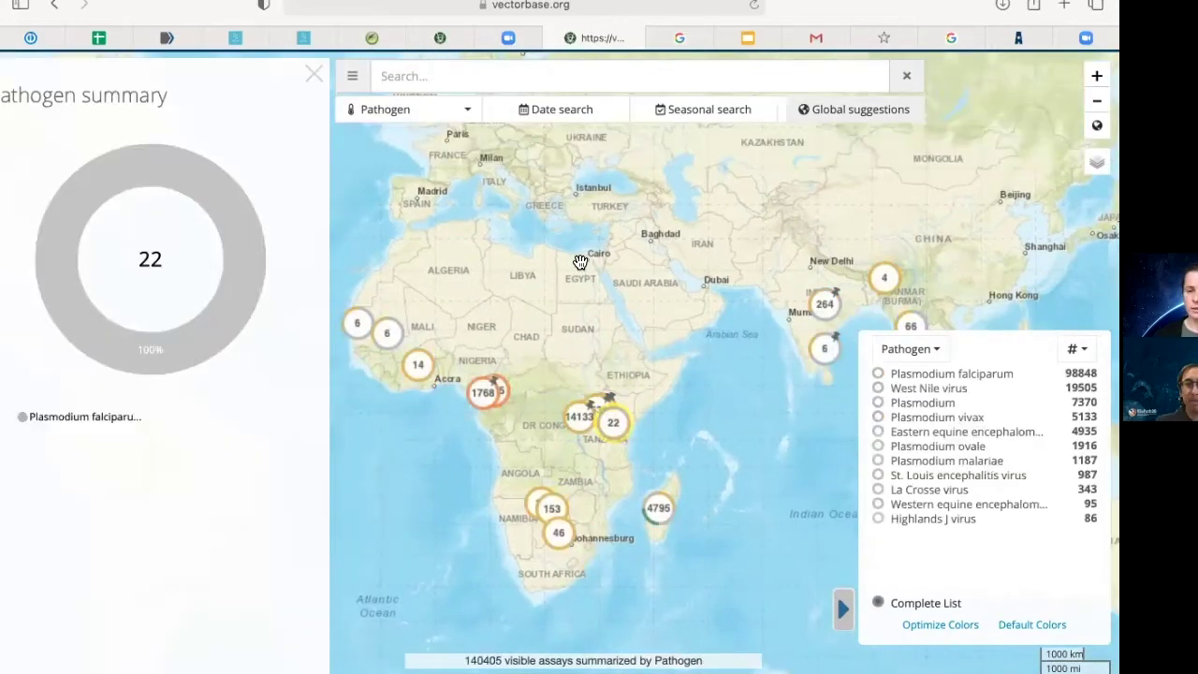
click(440, 115)
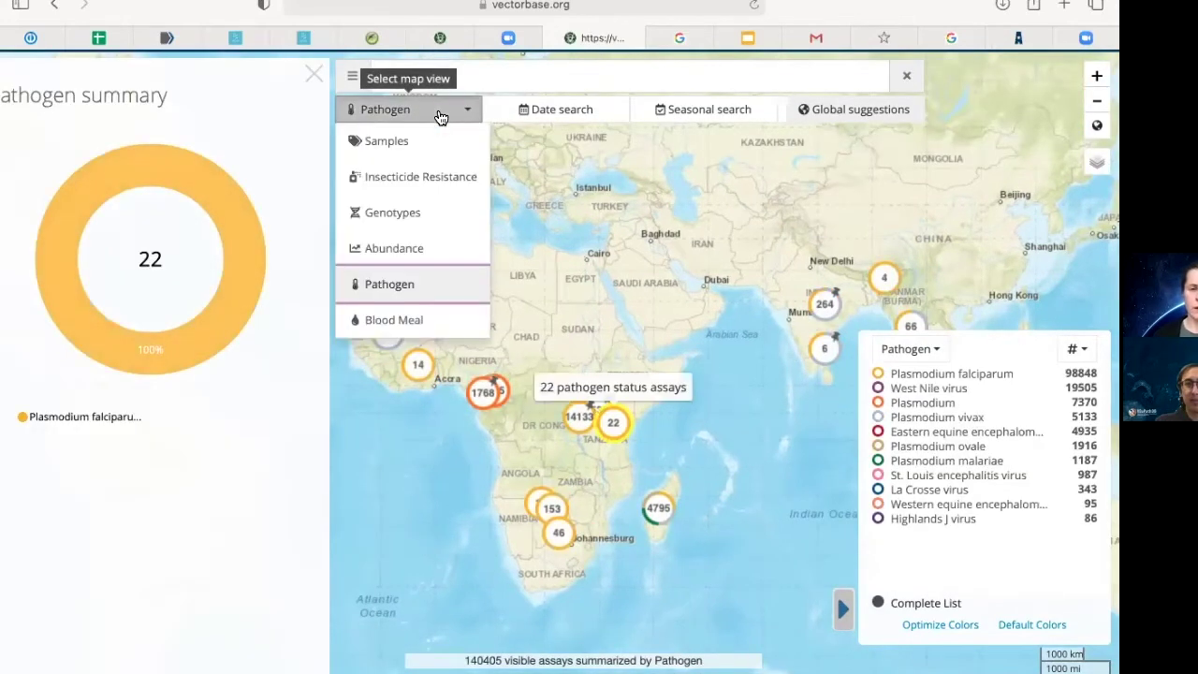
click(447, 320)
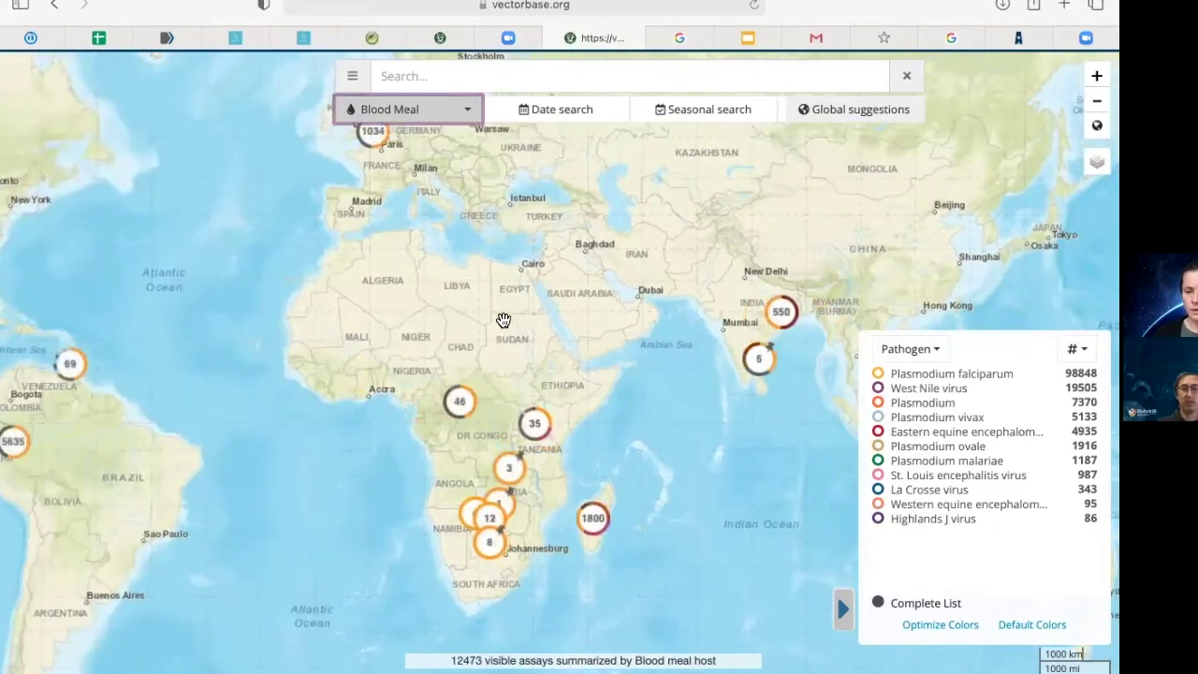
Step: Show the blood meal host summary for the marker near Tanzania and optimize the host legend colors
click(535, 424)
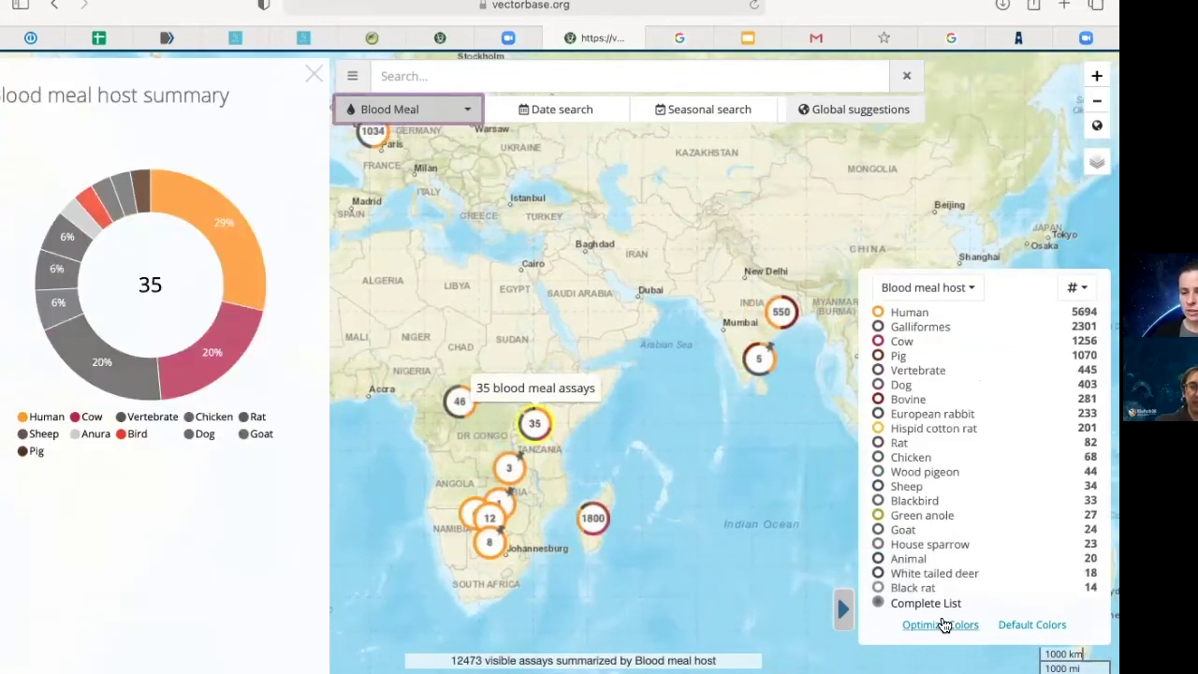
click(942, 624)
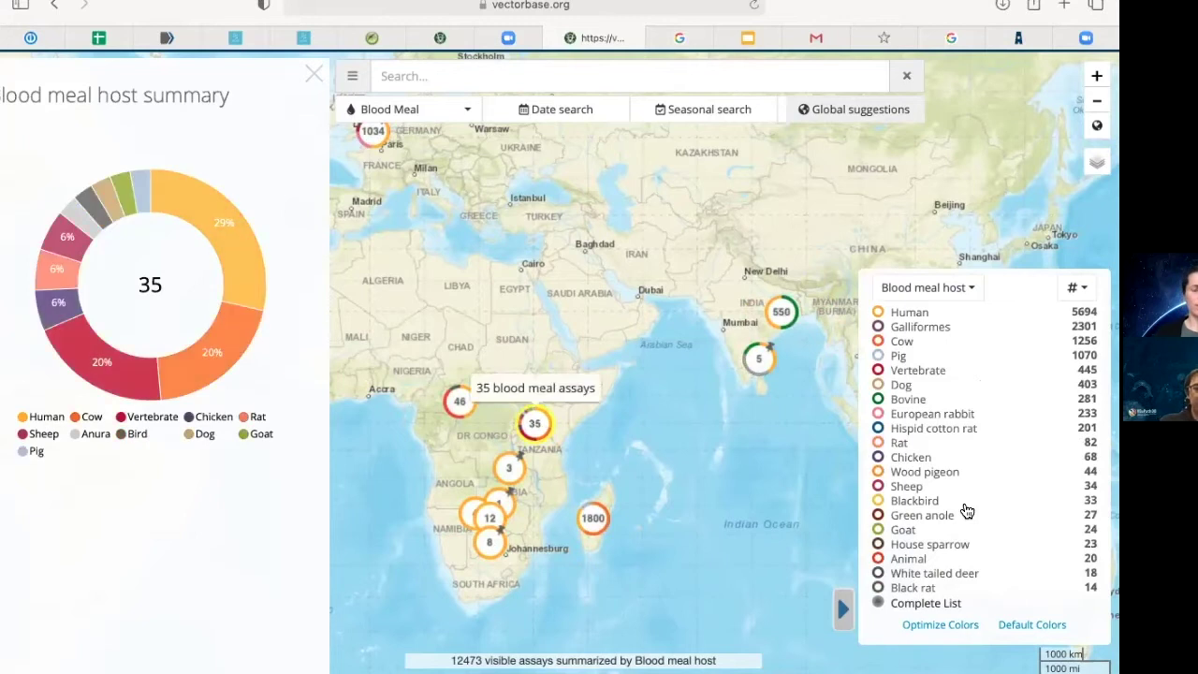
click(951, 628)
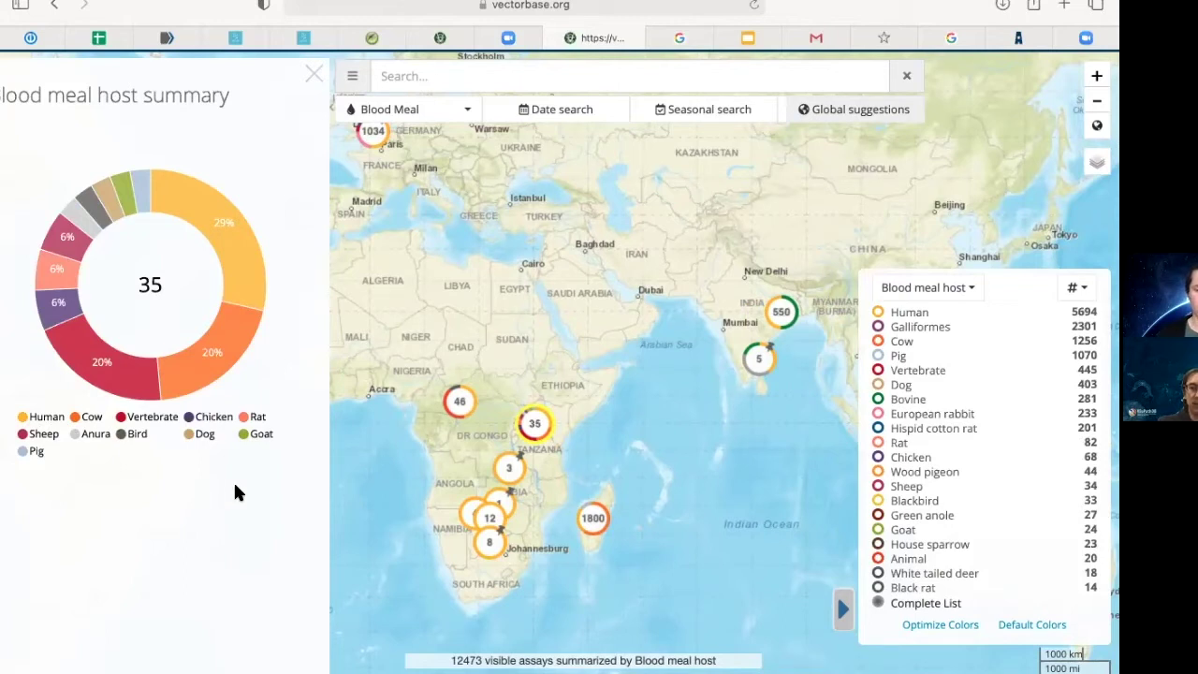
Step: Summarize the blood meal assays by Protocol with optimized legend colors and filter them by PCR
click(958, 292)
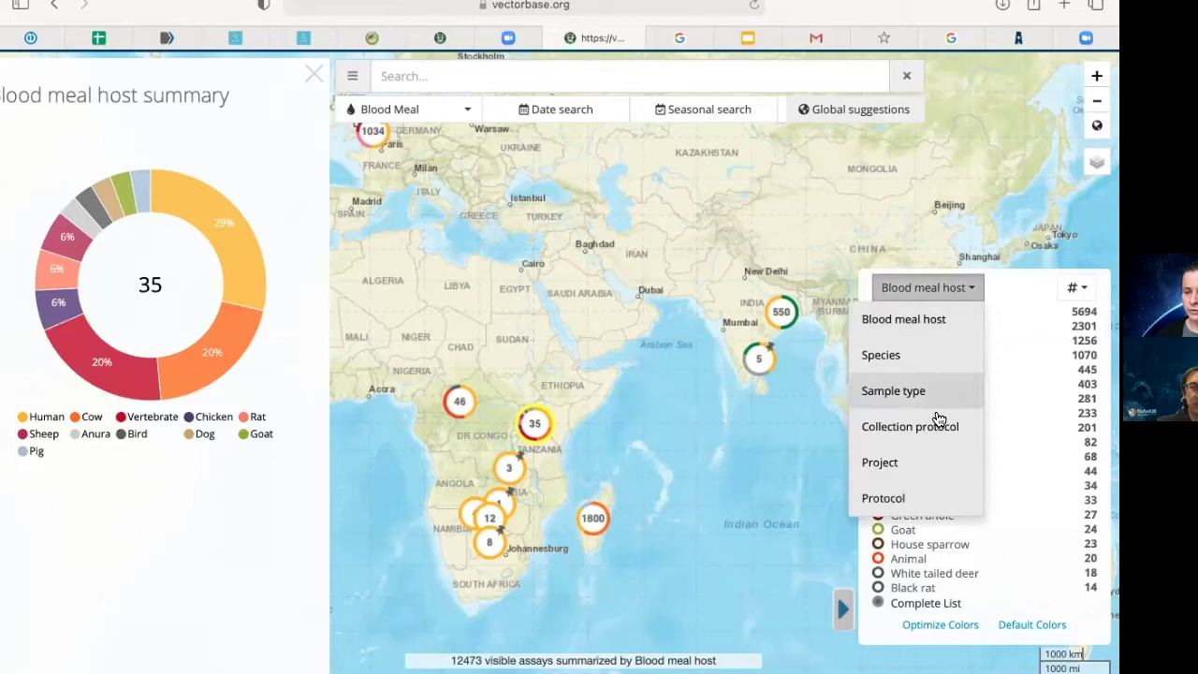
click(917, 497)
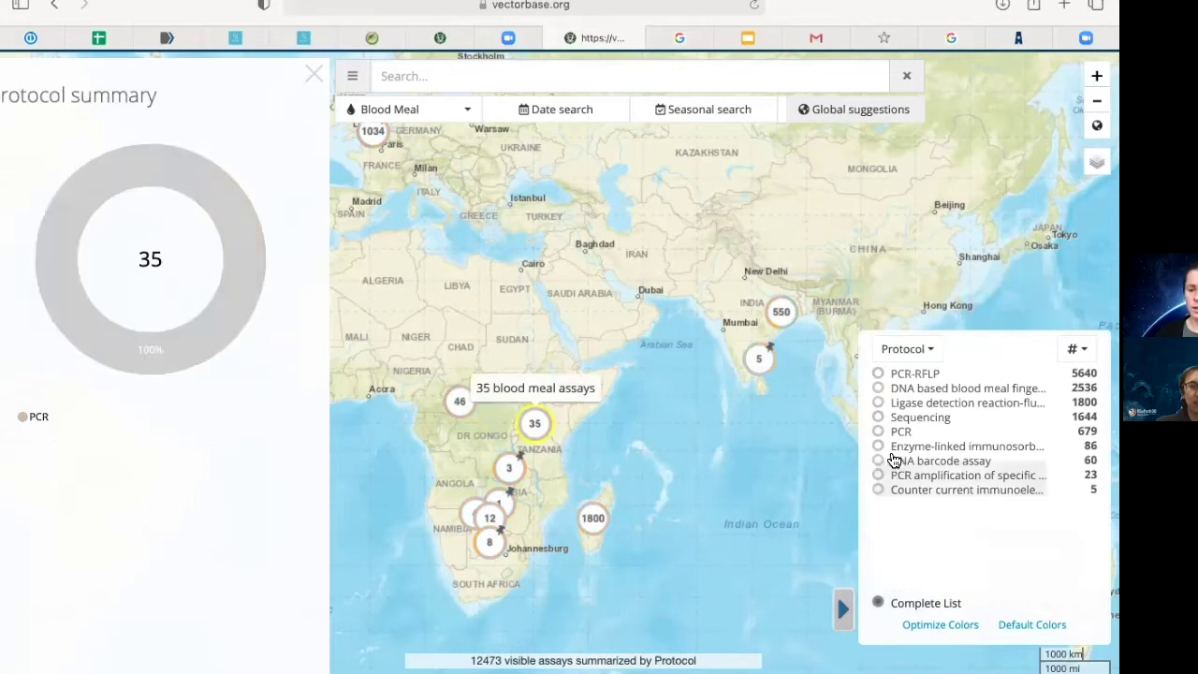
click(936, 627)
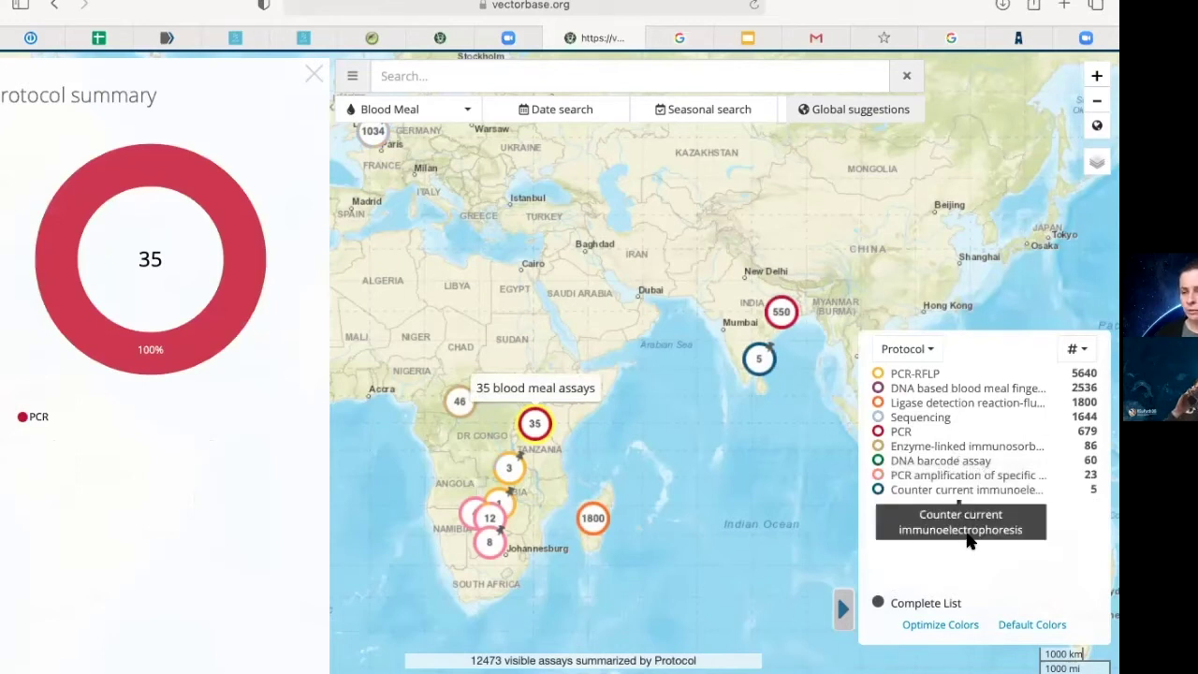
click(905, 432)
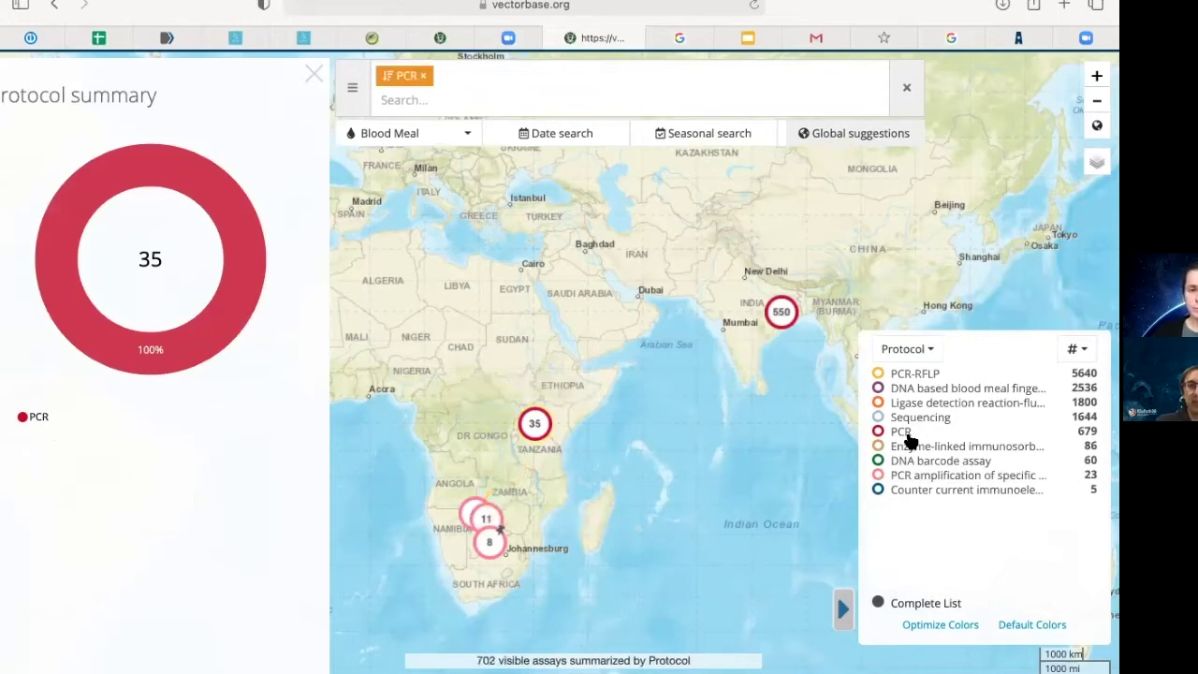